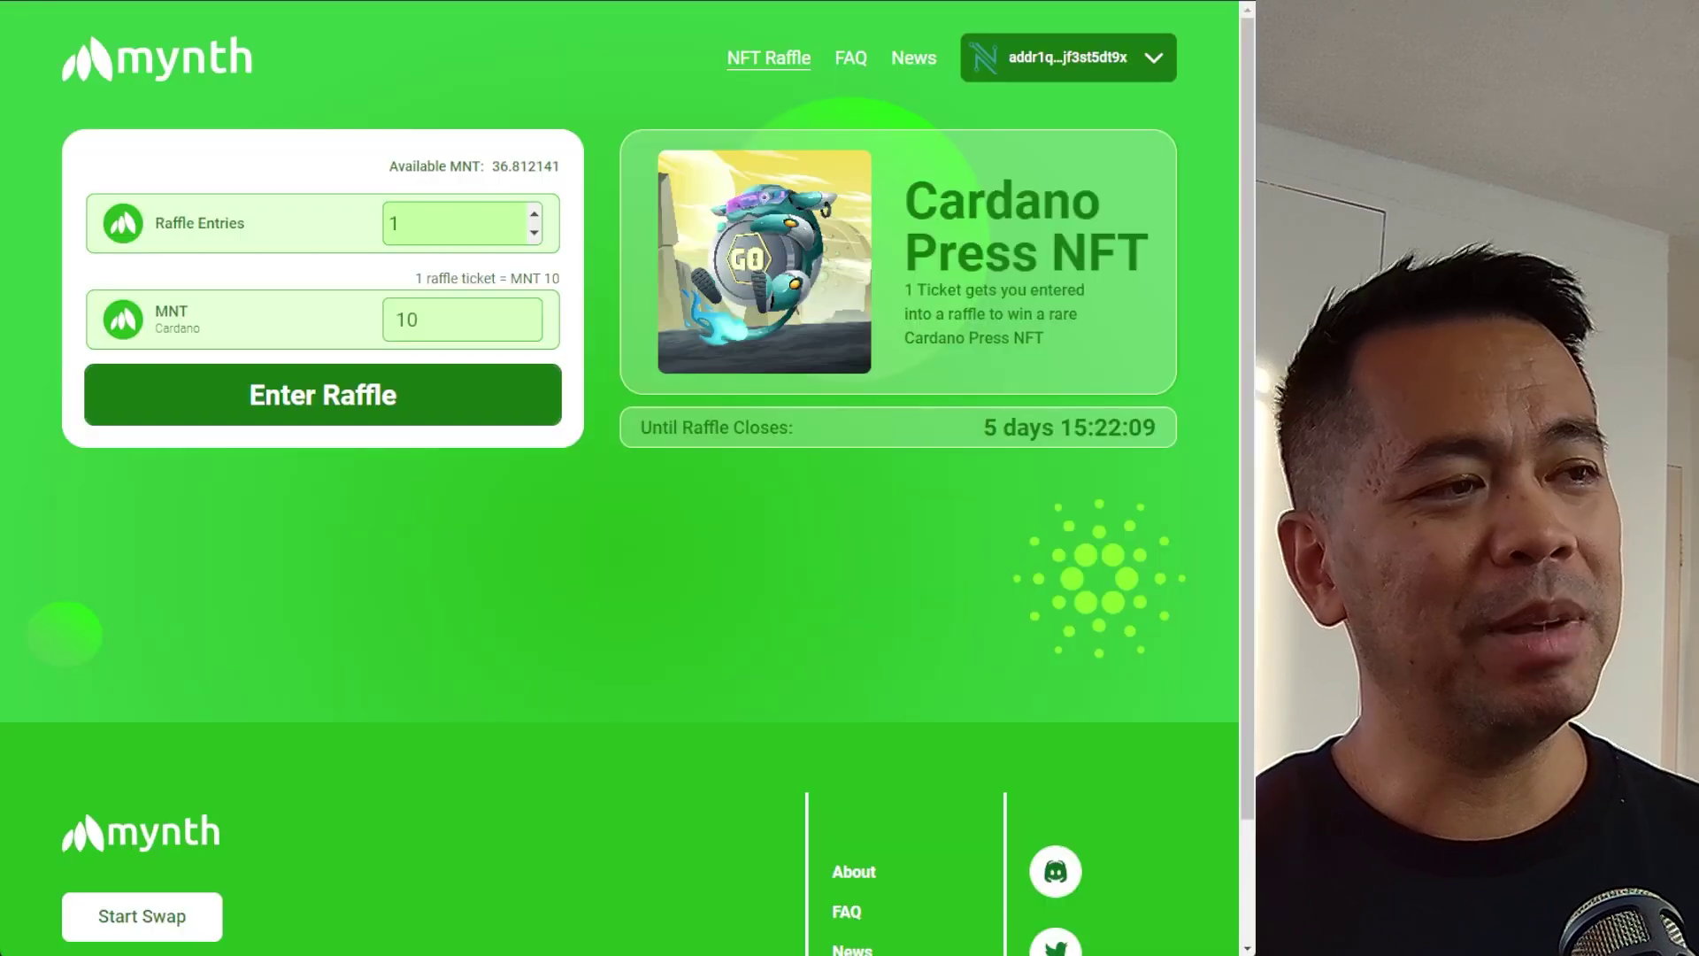
- Scroll the Mynth post about burning raffle MNT down to the raffle preview and link
scroll(295, 232, down, 2)
scroll(294, 232, up, 2)
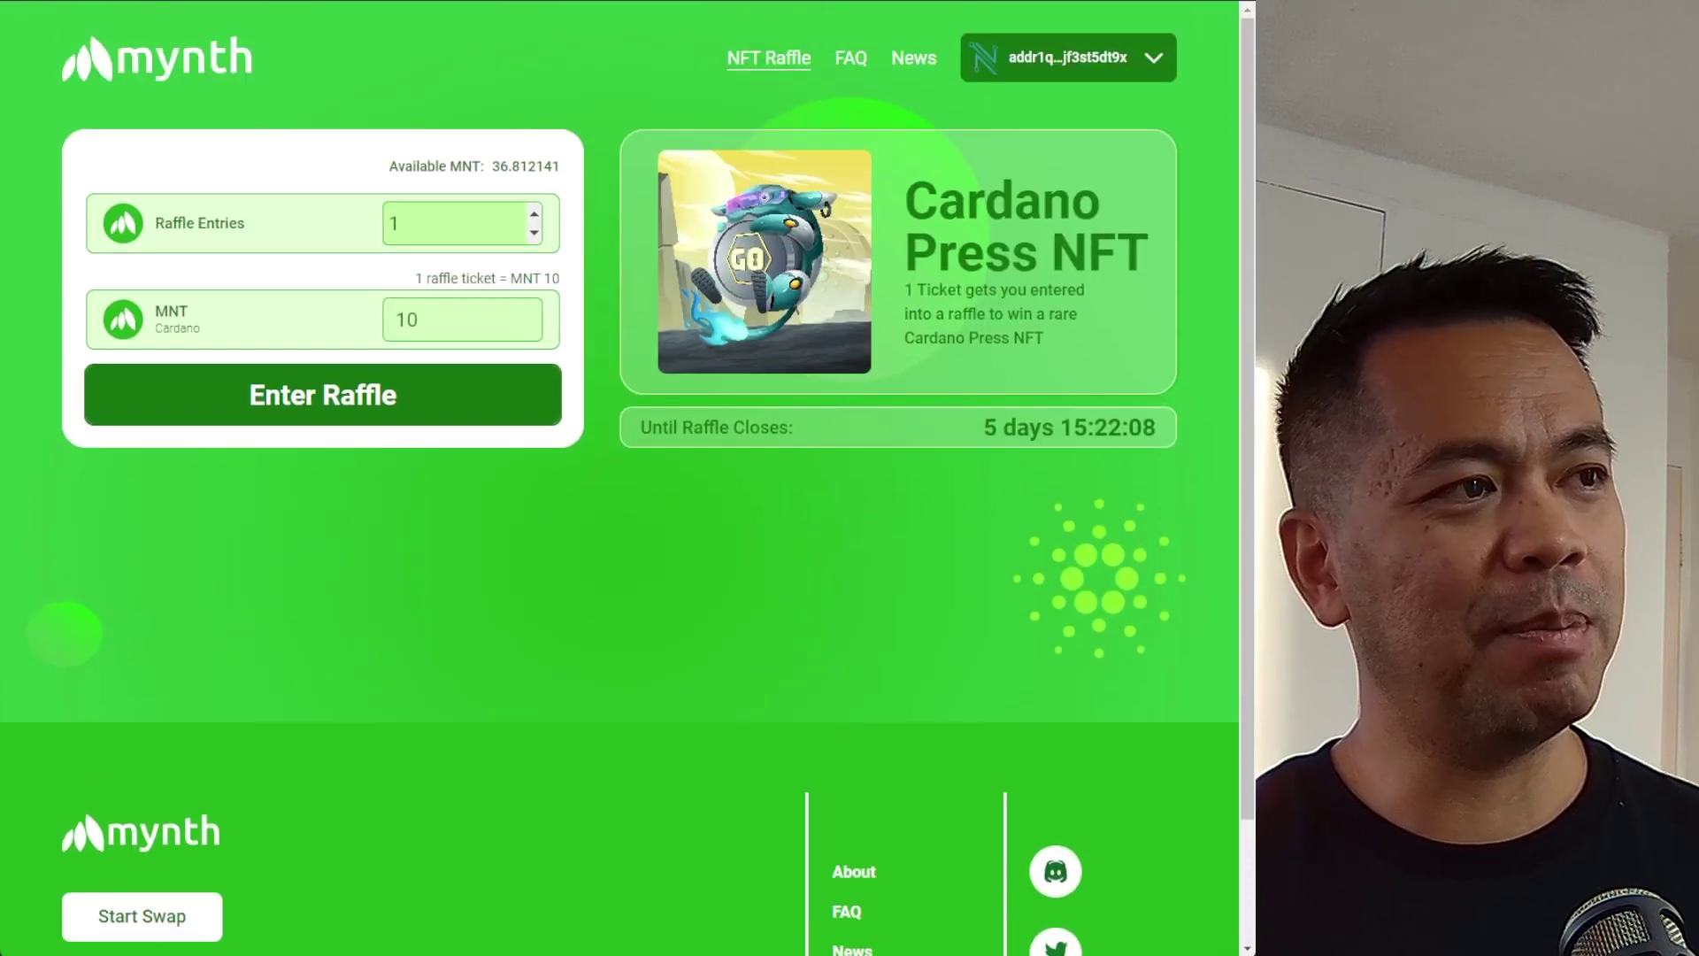
click(461, 228)
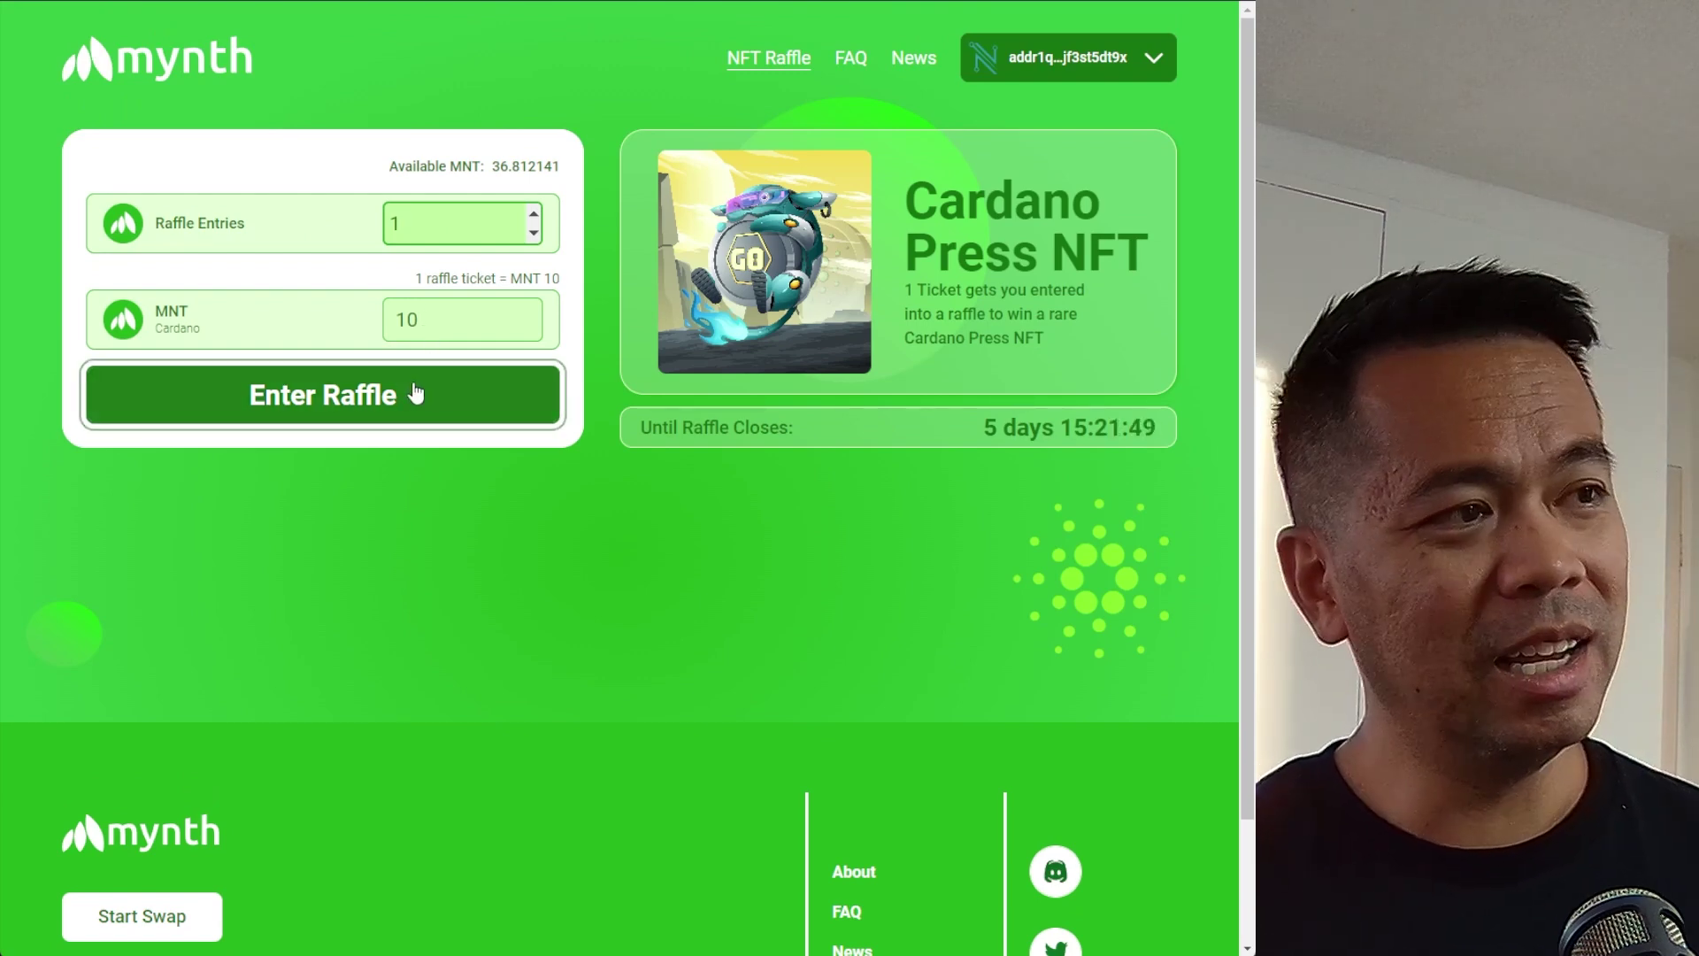
mouse_move(491, 168)
mouse_down()
mouse_move(560, 167)
mouse_move(510, 167)
mouse_up()
click(493, 168)
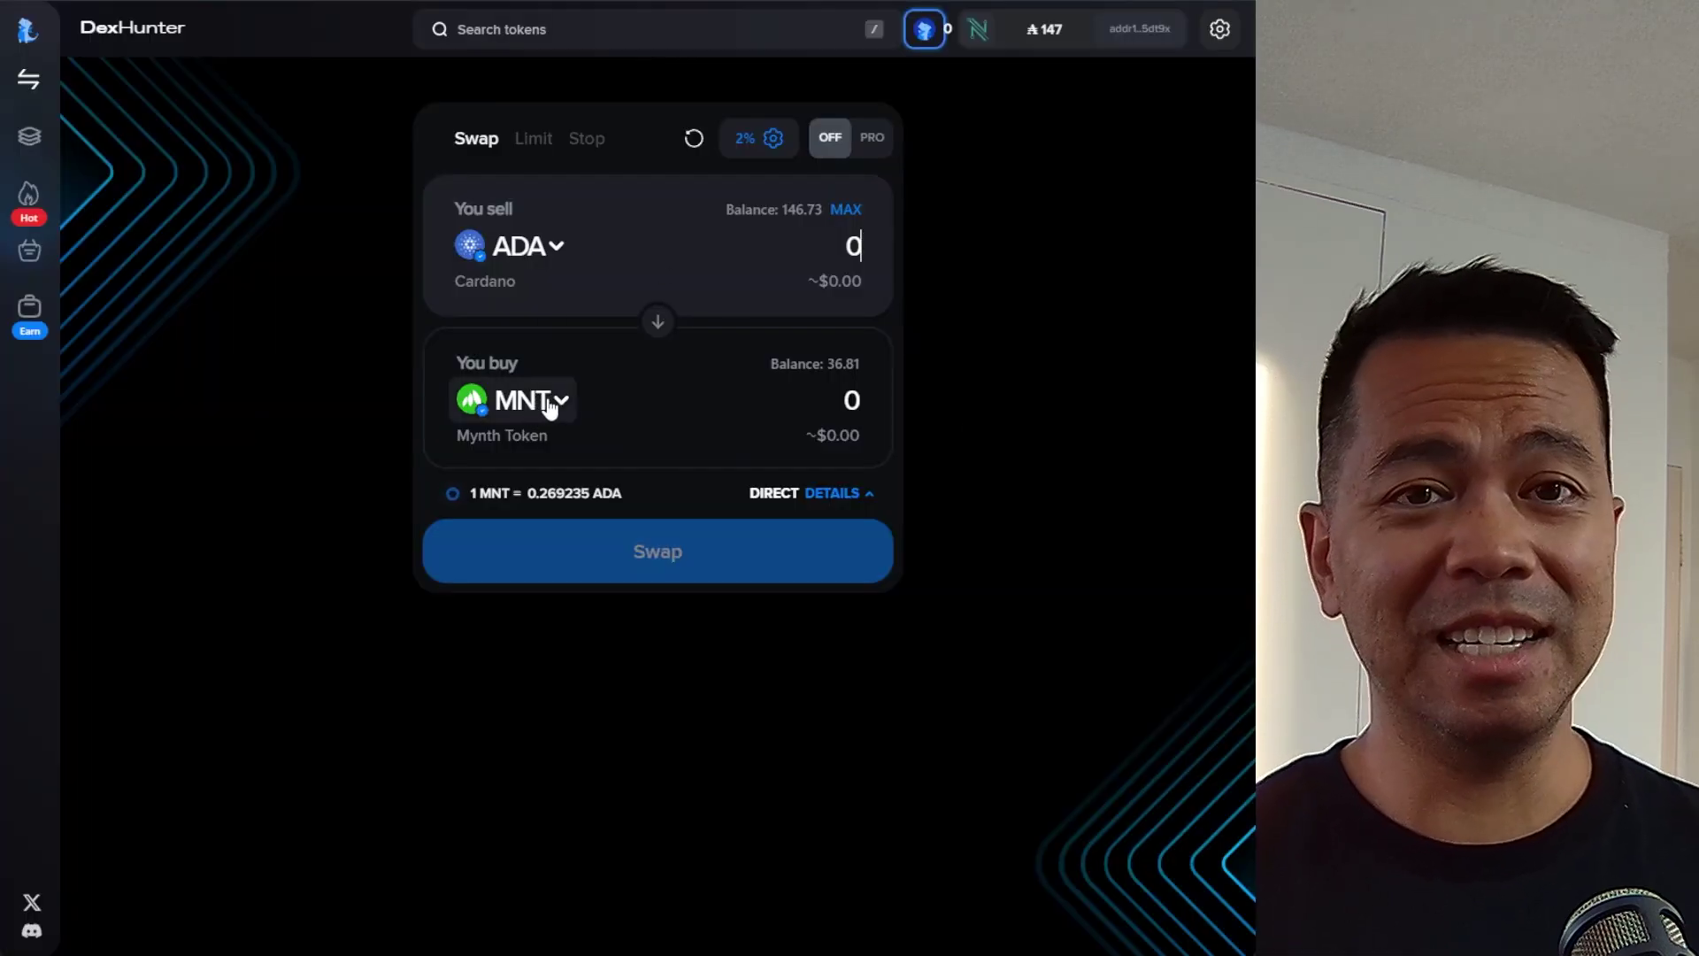
click(821, 236)
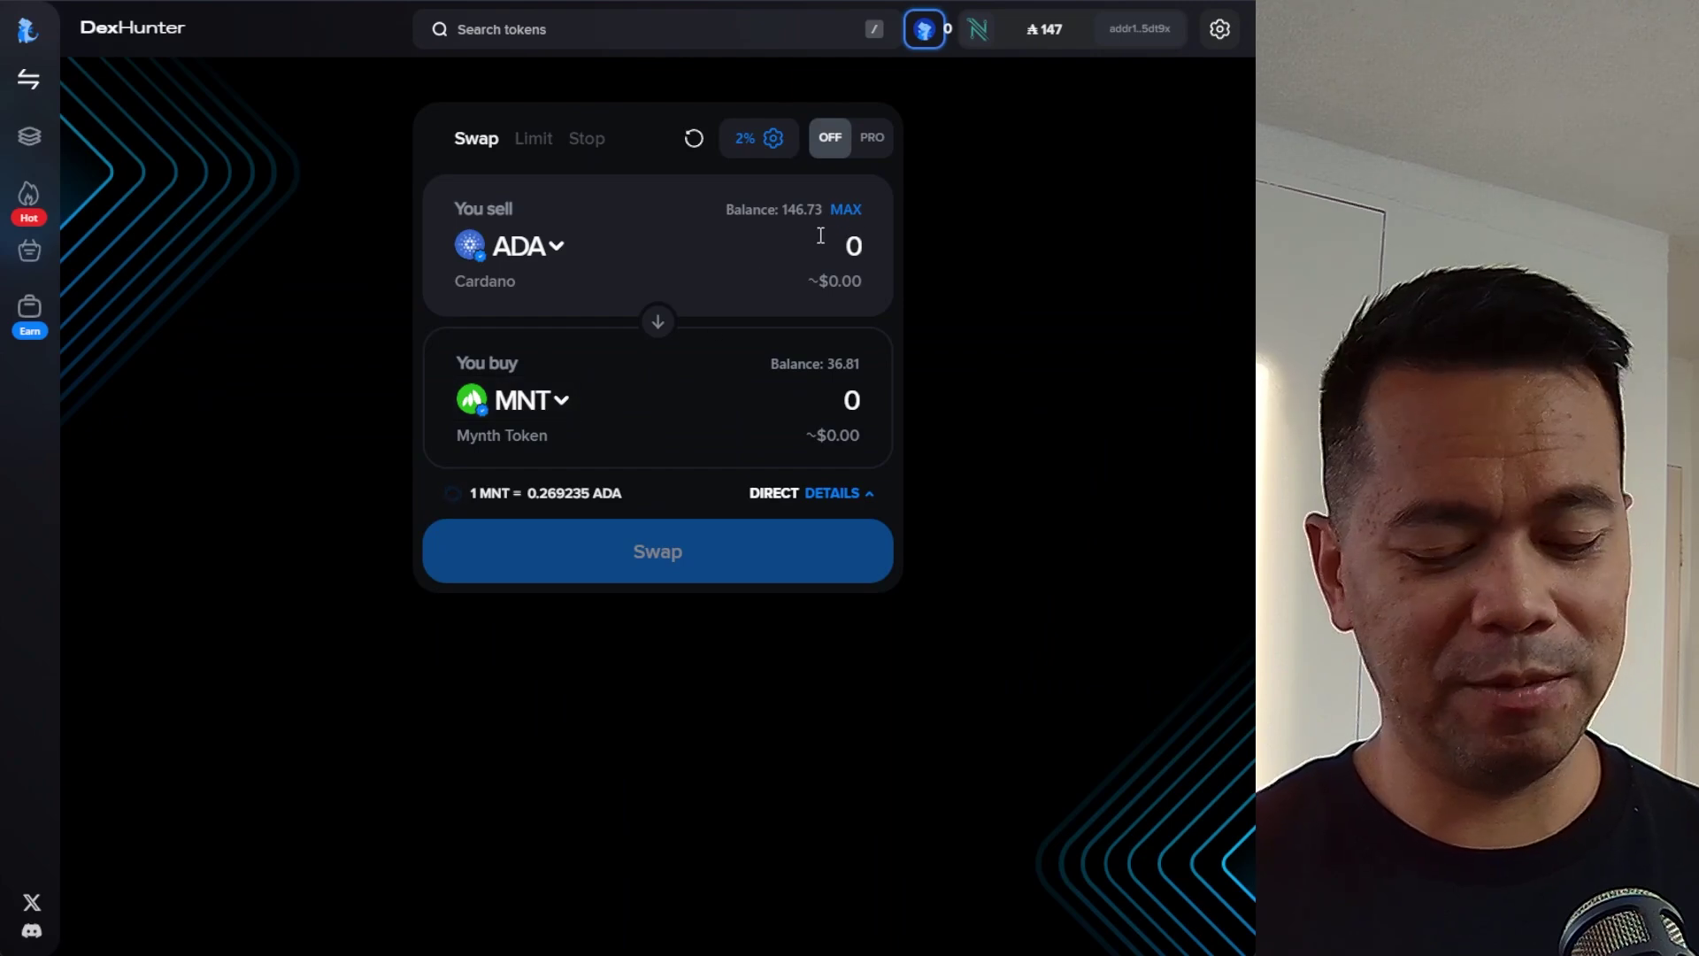
text(10.000330392156862)
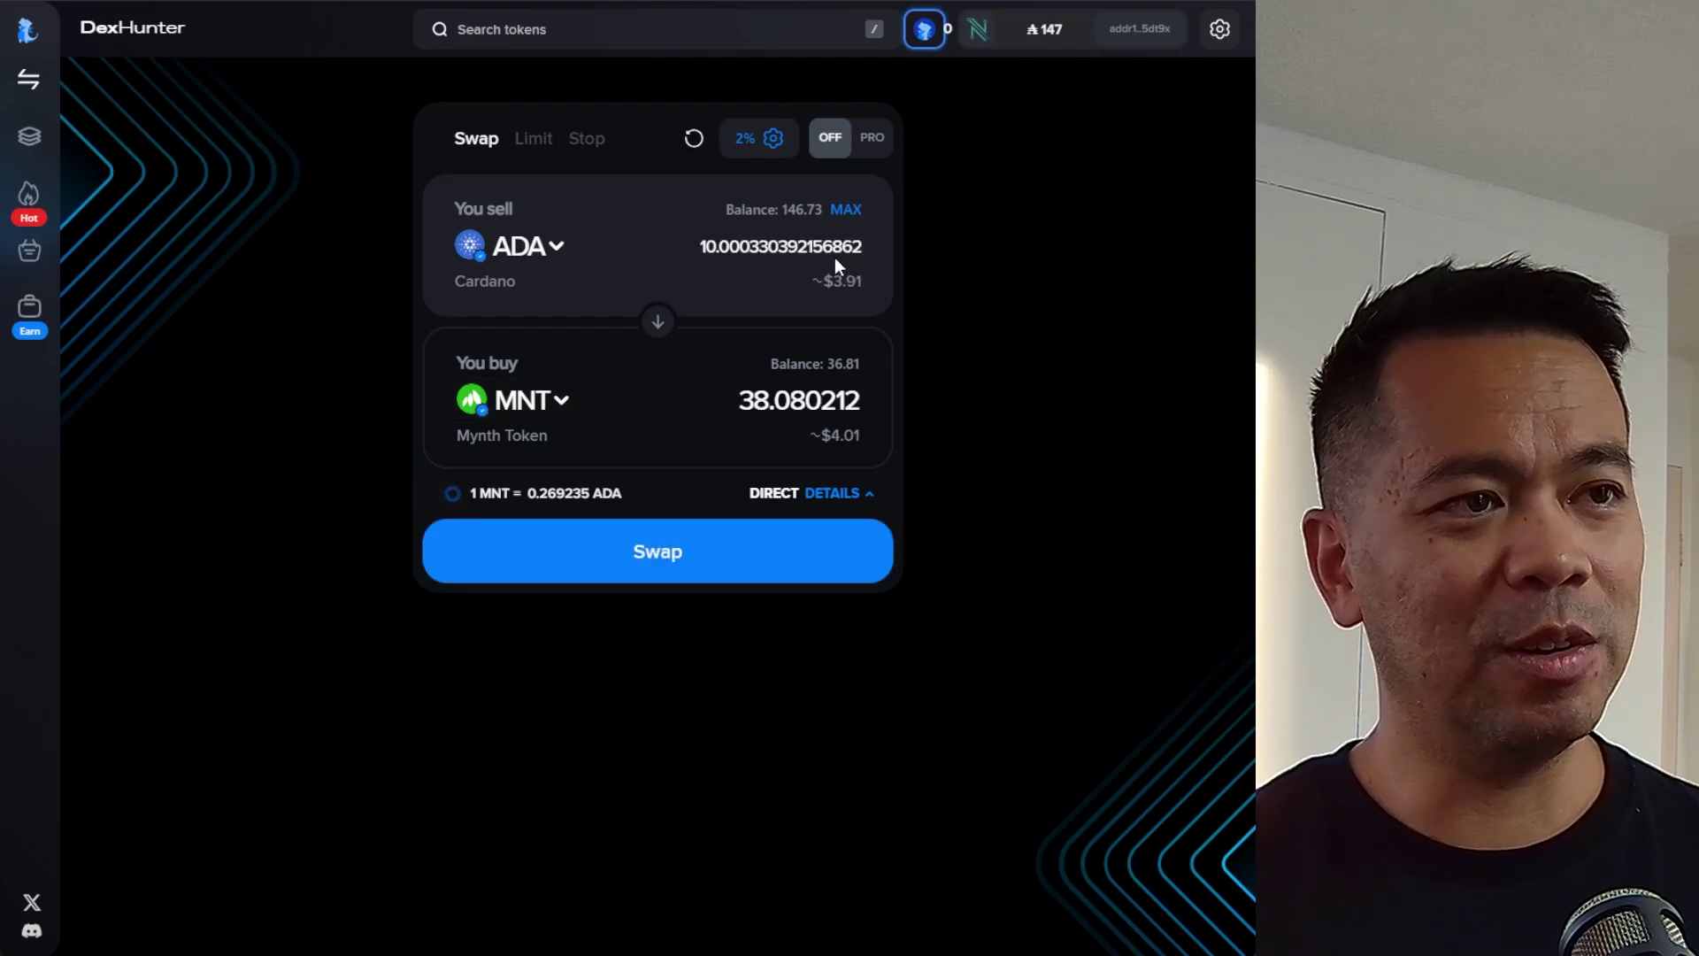
click(749, 404)
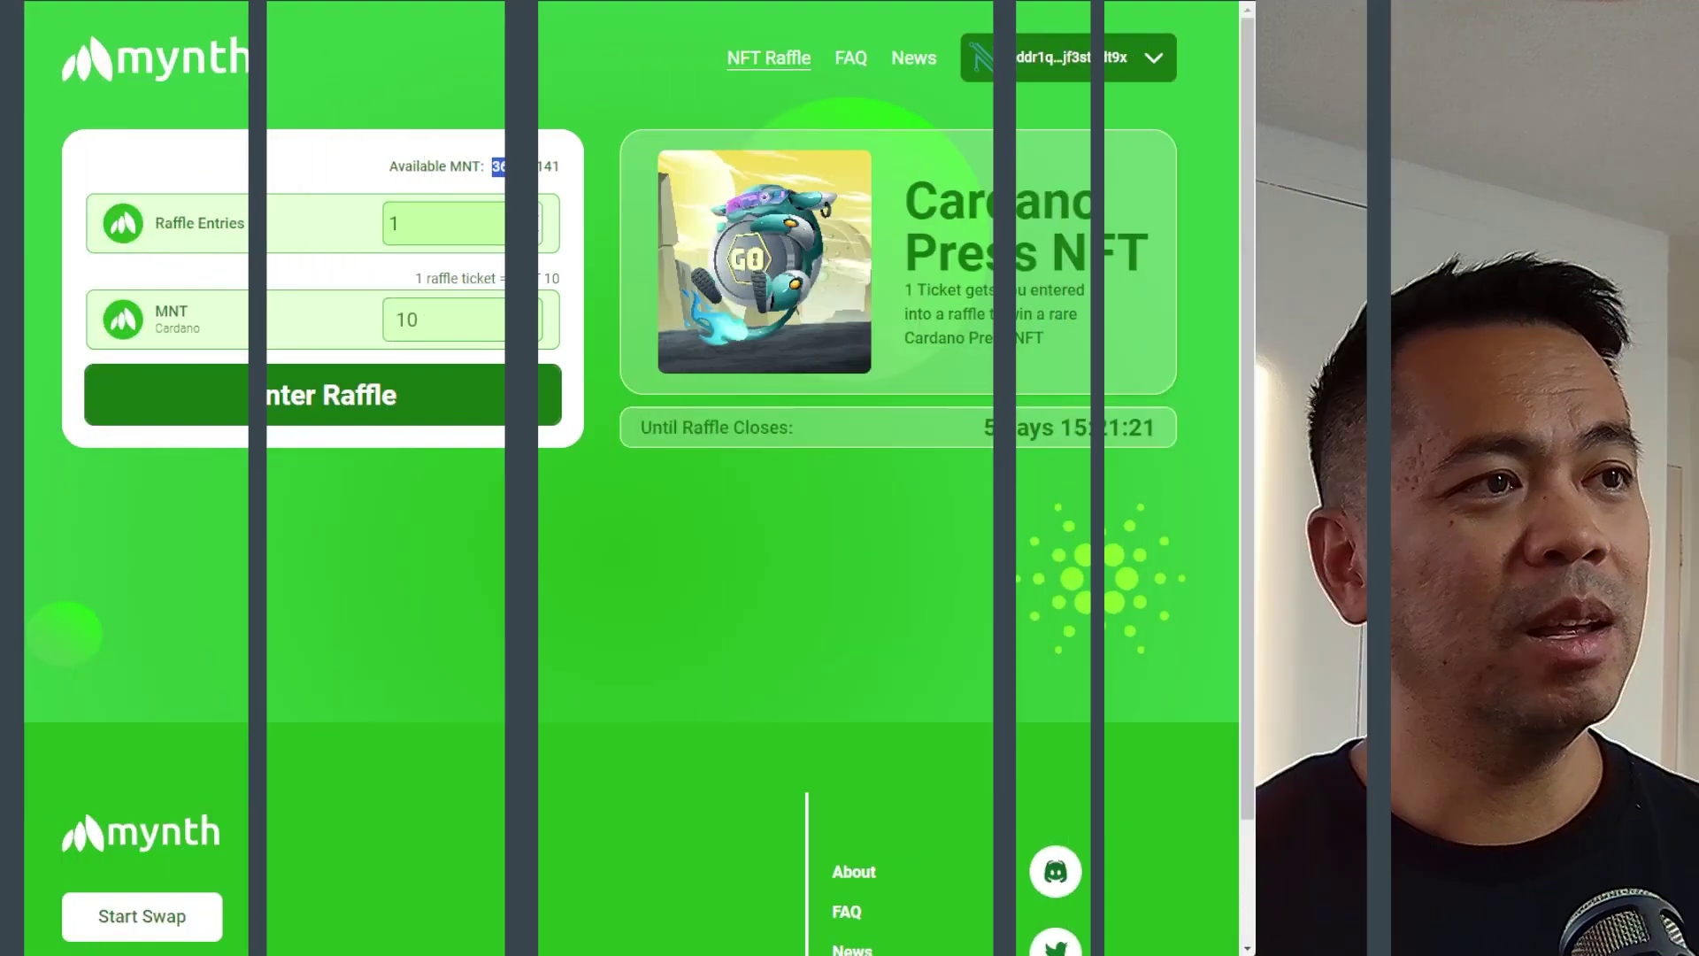
- Submit a 1-ticket, 10 MNT raffle entry so Nami requests a signature
drag(493, 168, 507, 174)
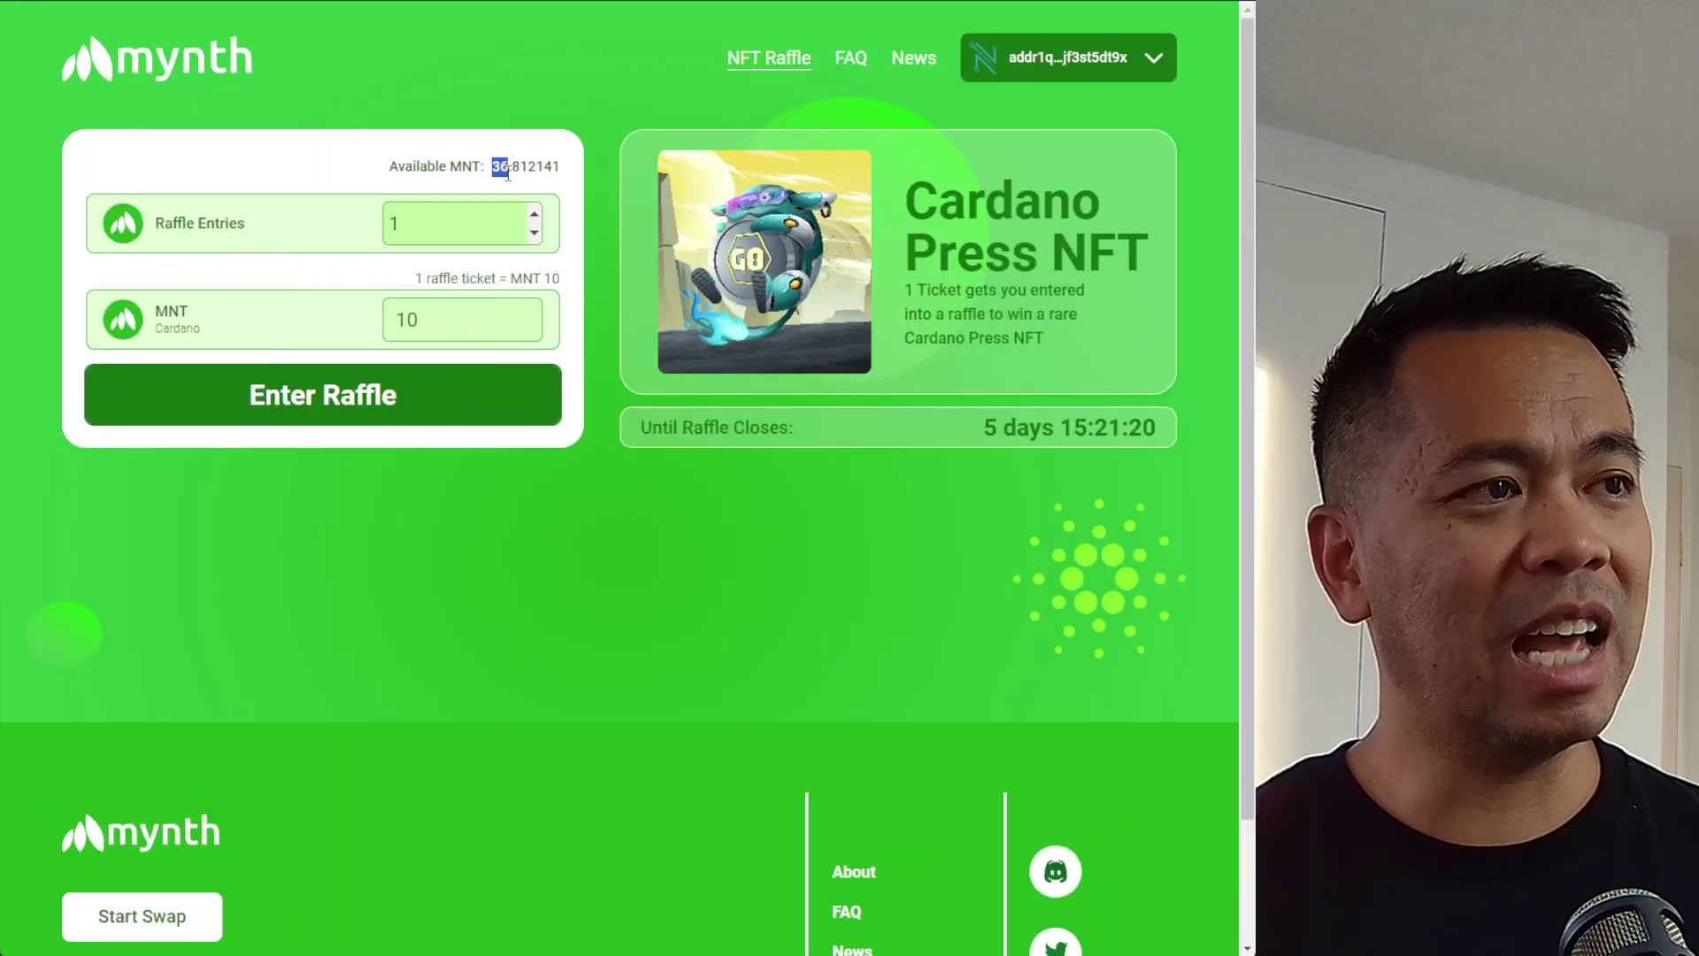
click(407, 224)
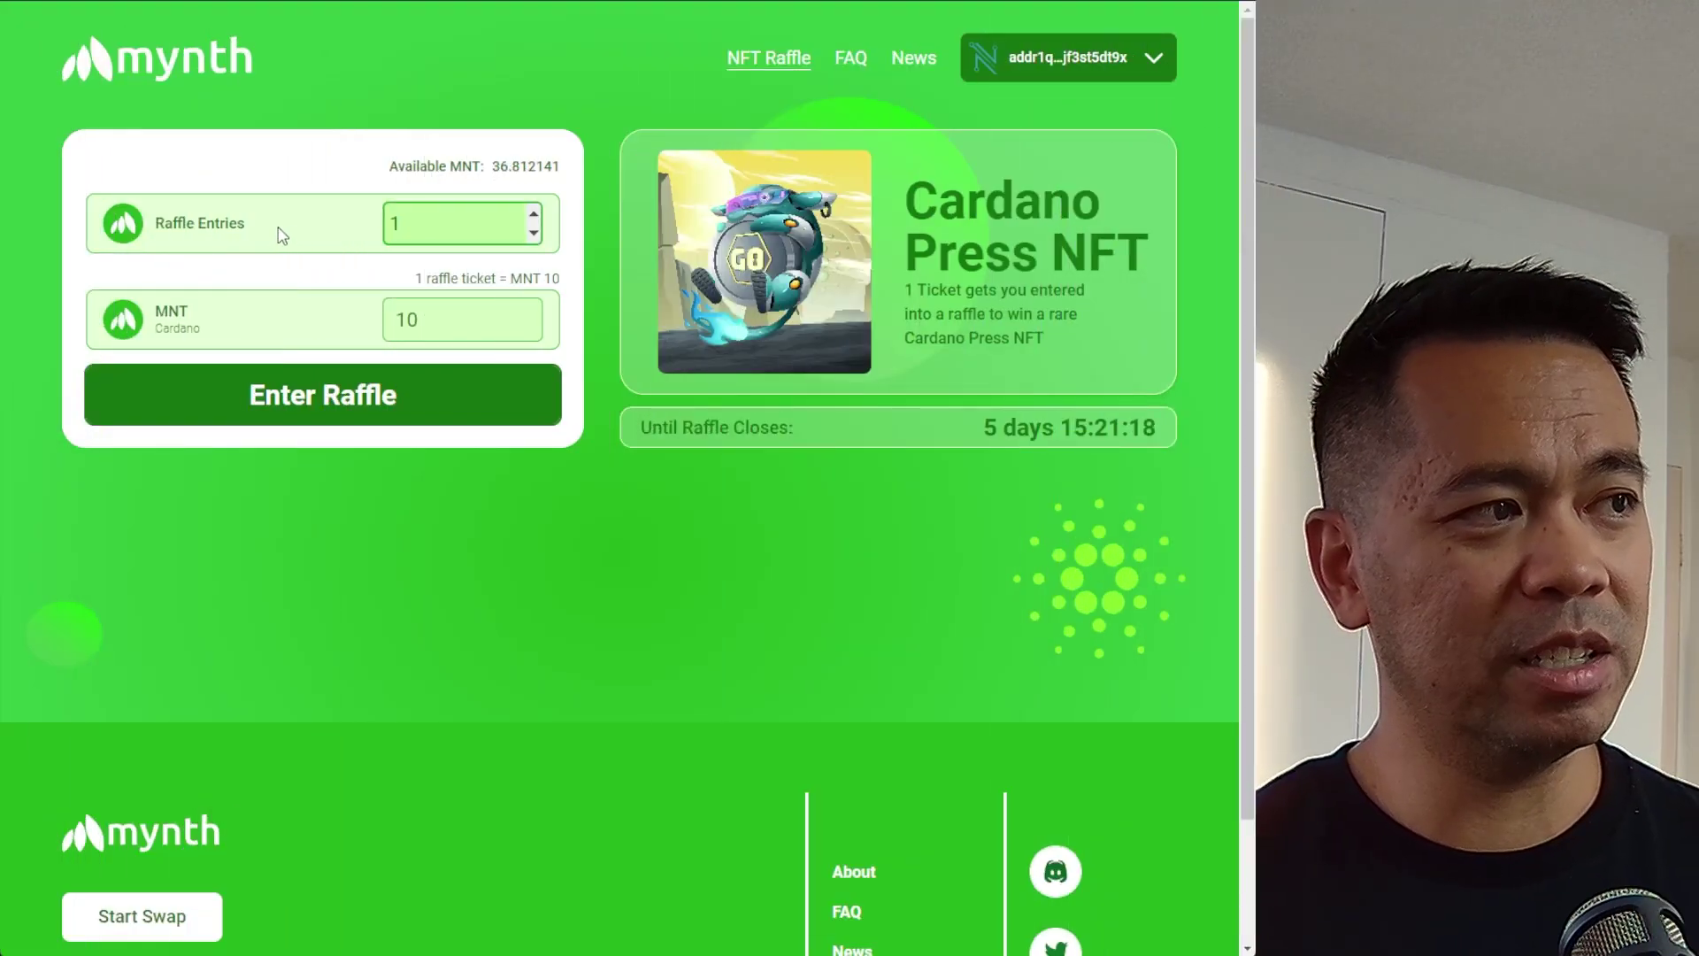
click(407, 389)
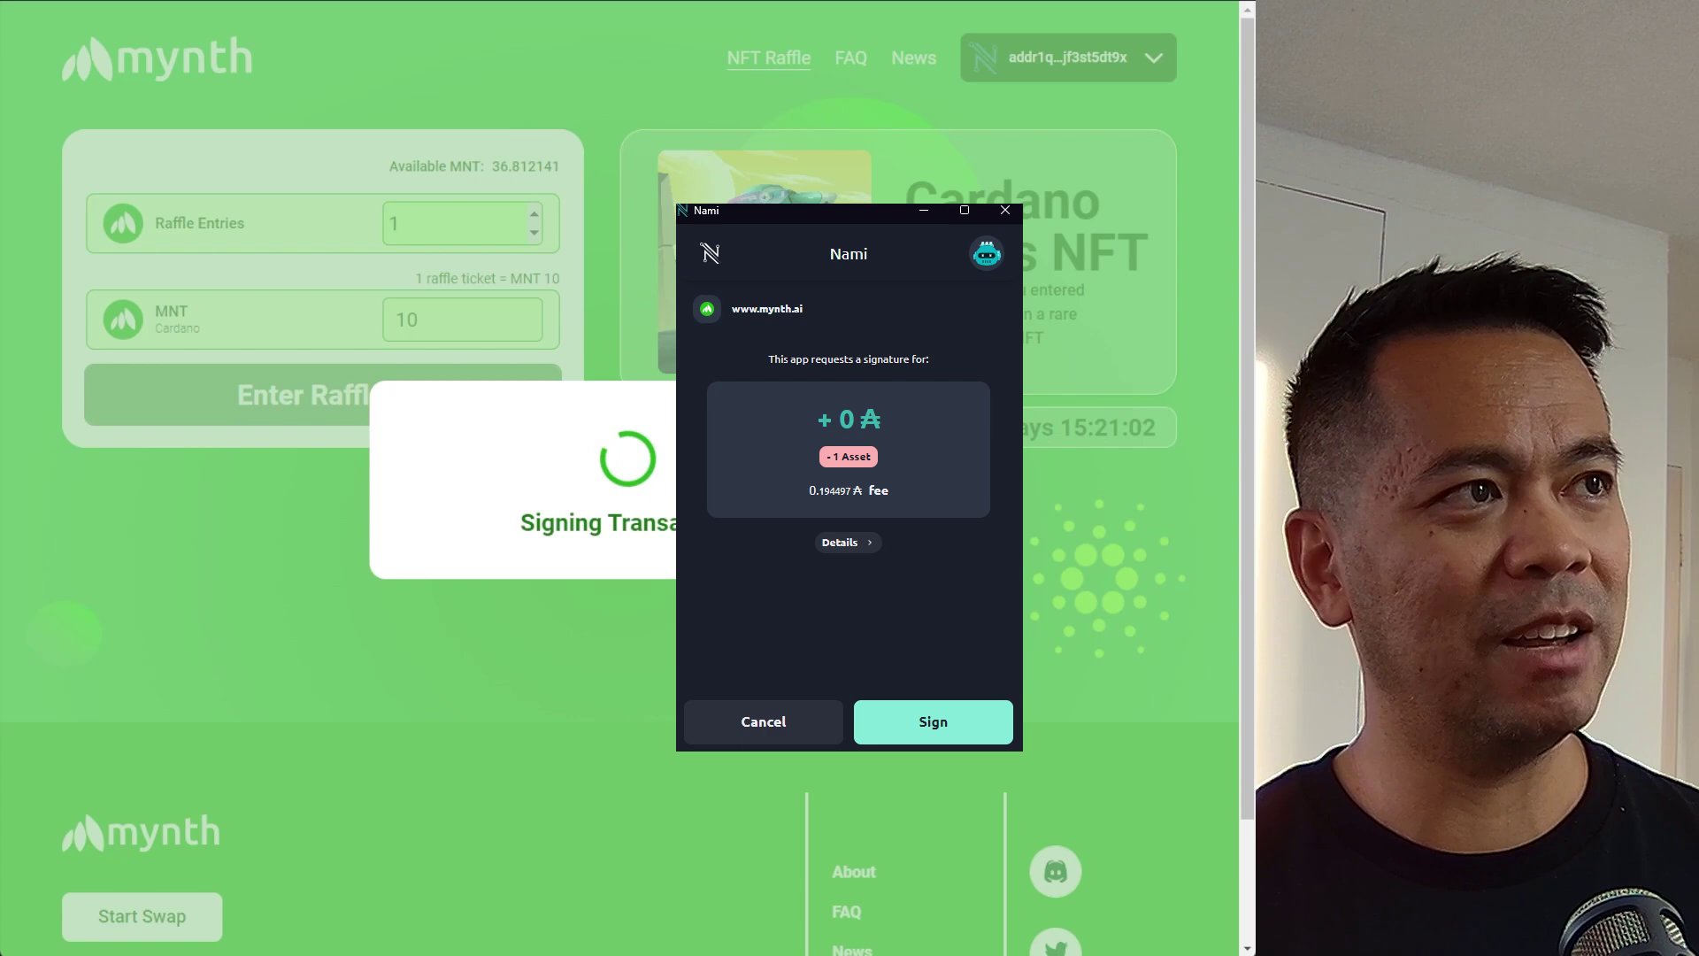
- Review the raffle transaction's recipients, metadata and the asset the recipient address receives
click(845, 542)
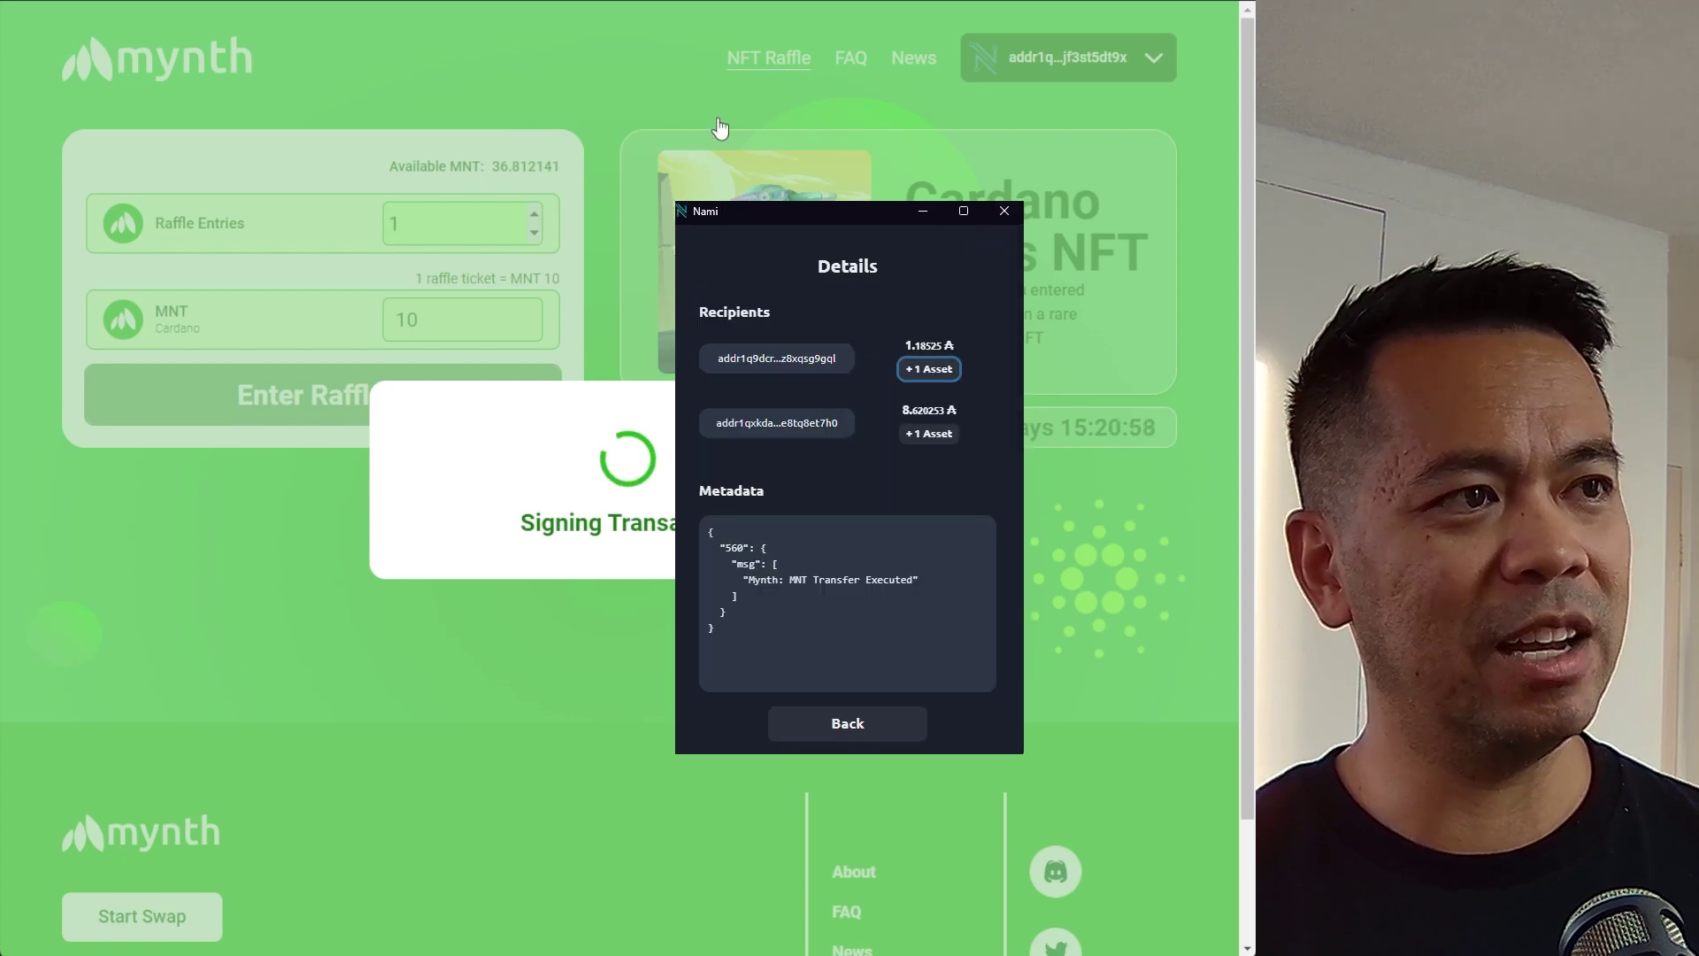
key(Return)
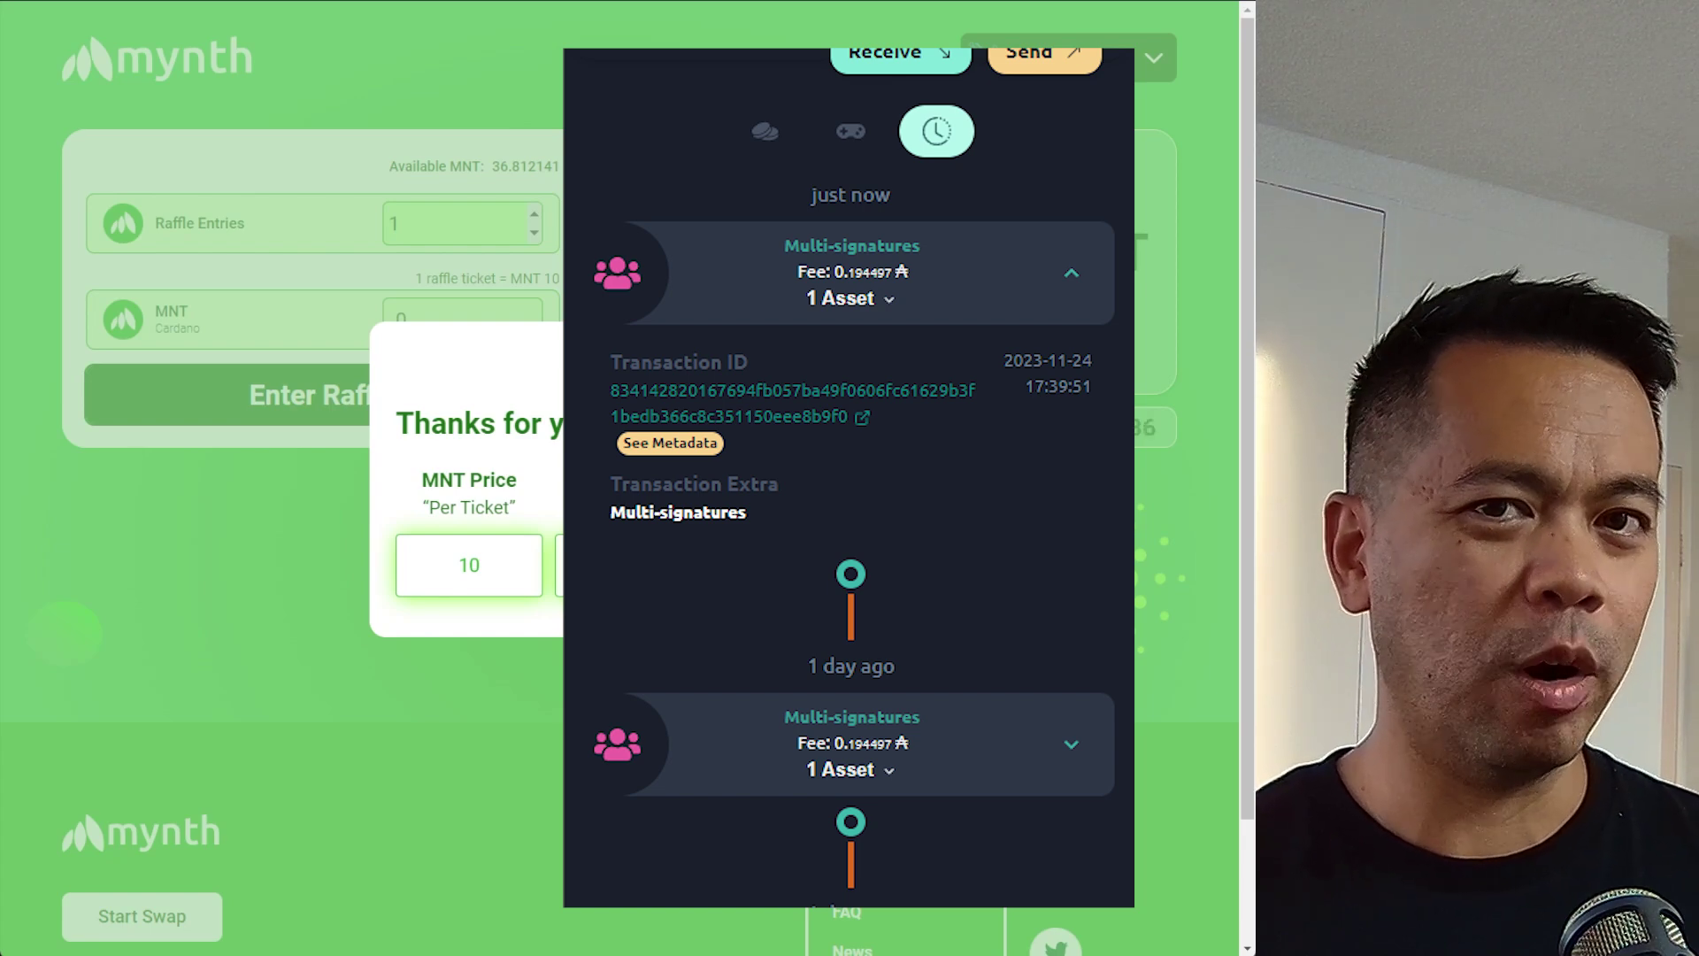
- Open the newest raffle transaction from Nami's history on Cardanoscan
click(651, 7)
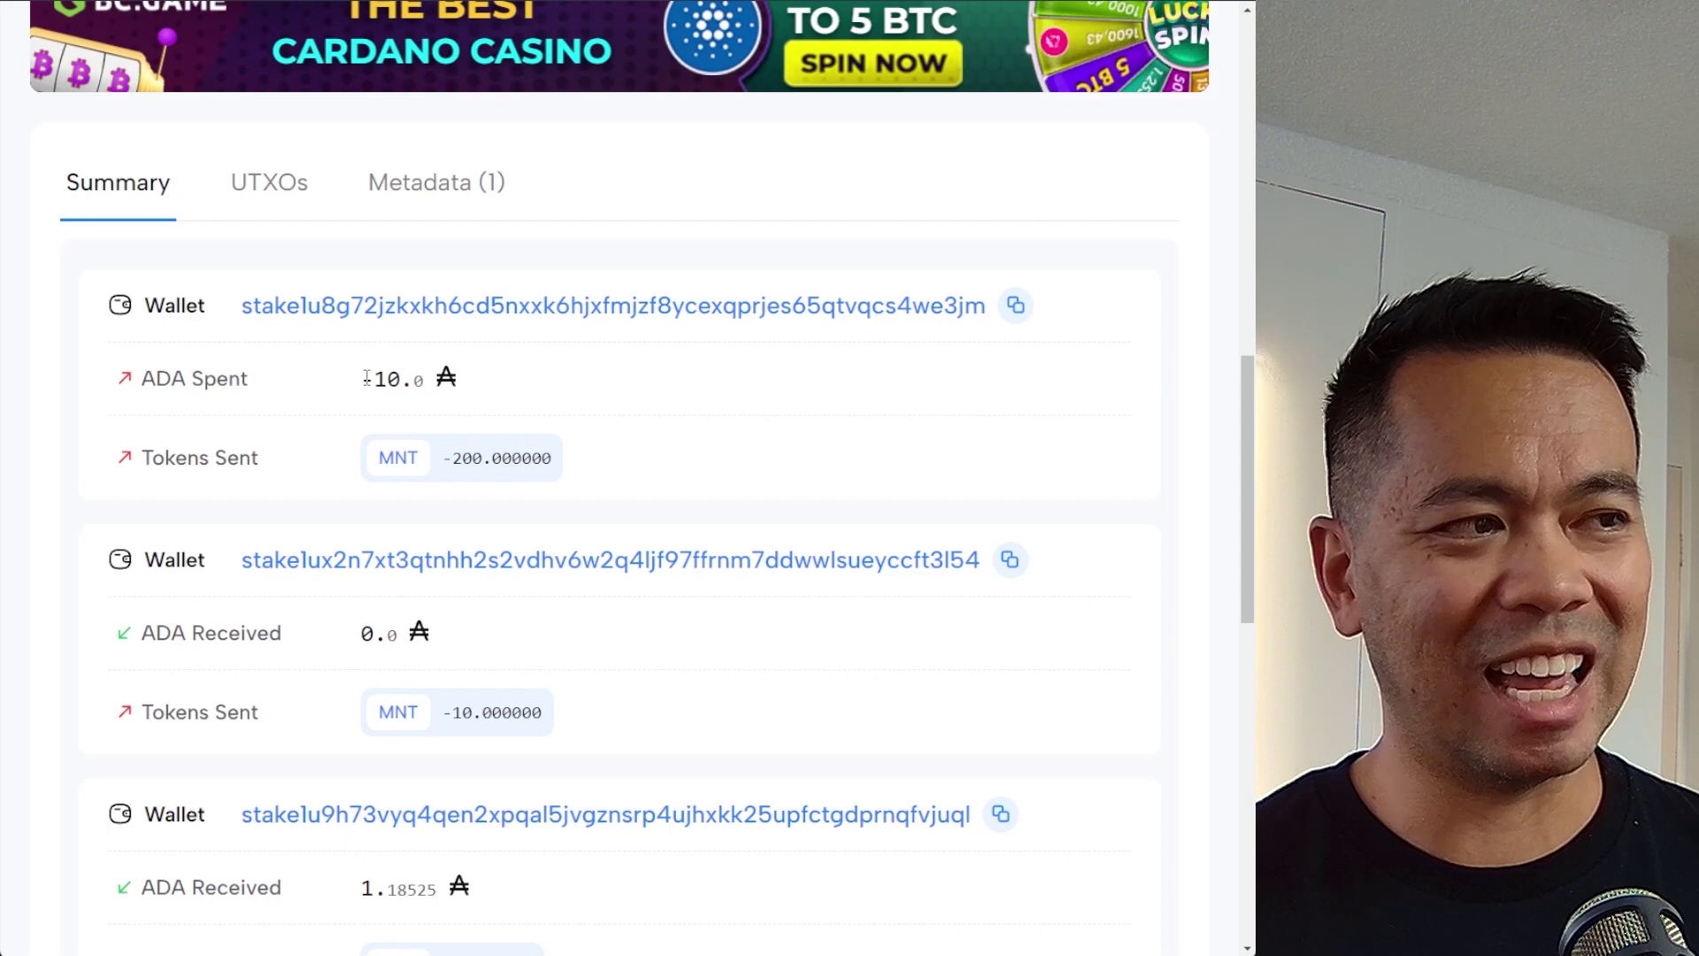
drag(366, 378, 427, 380)
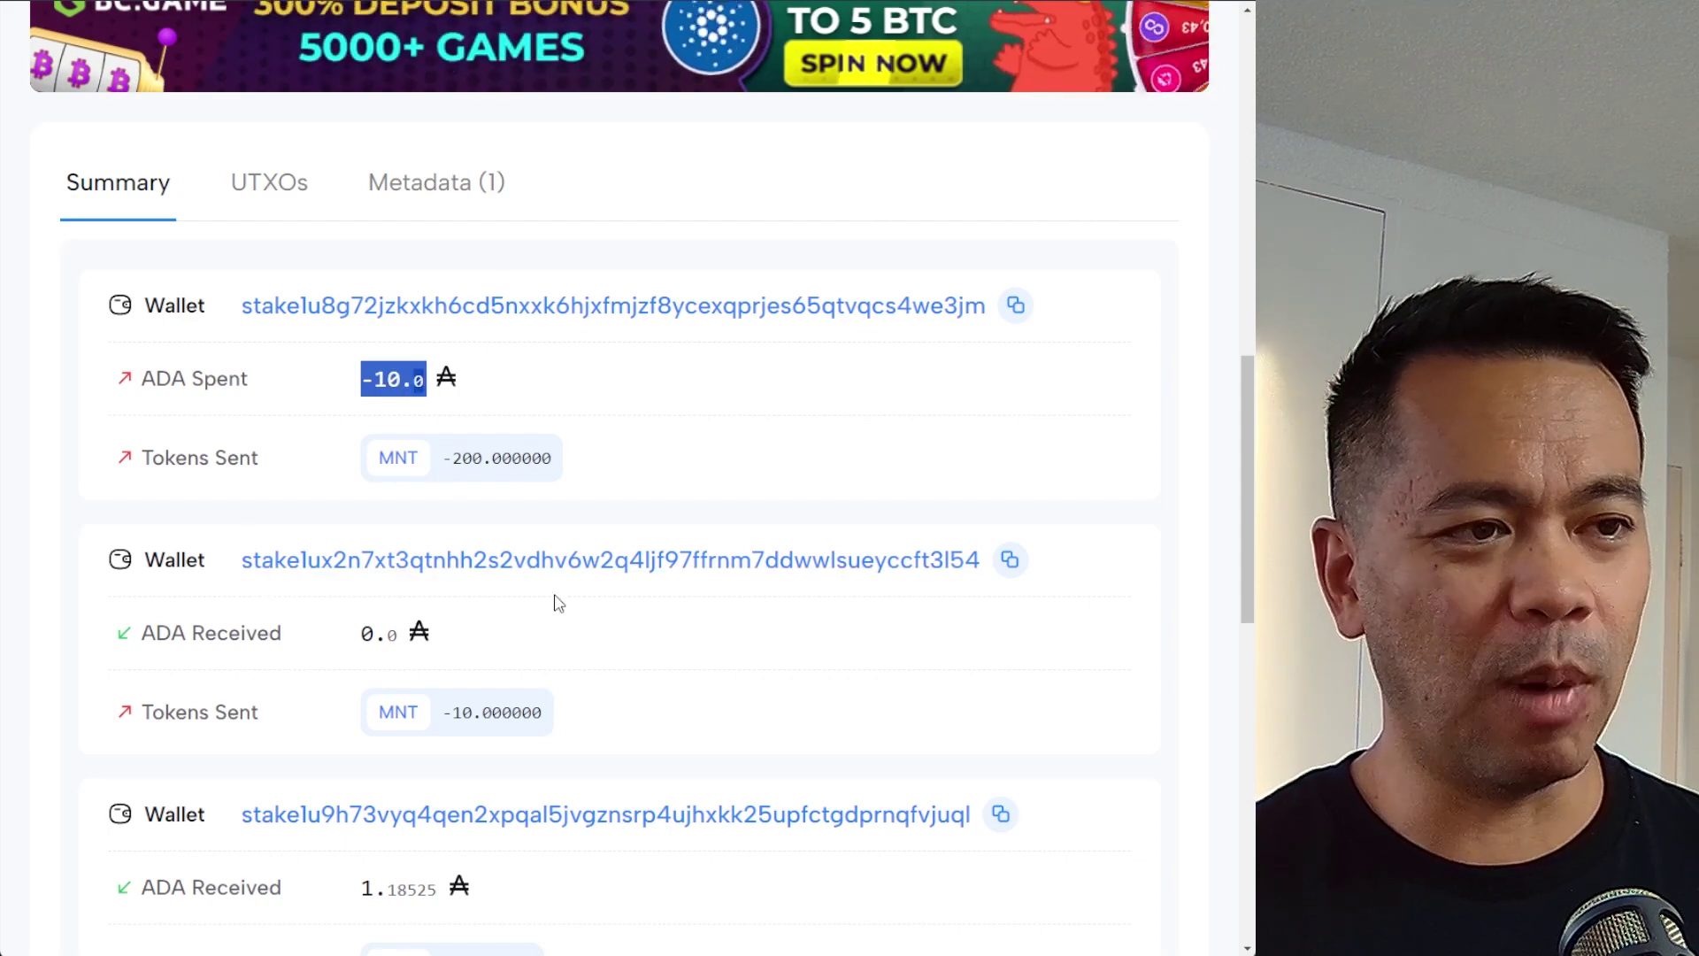
mouse_move(424, 636)
mouse_down()
mouse_move(355, 639)
mouse_move(433, 635)
mouse_up()
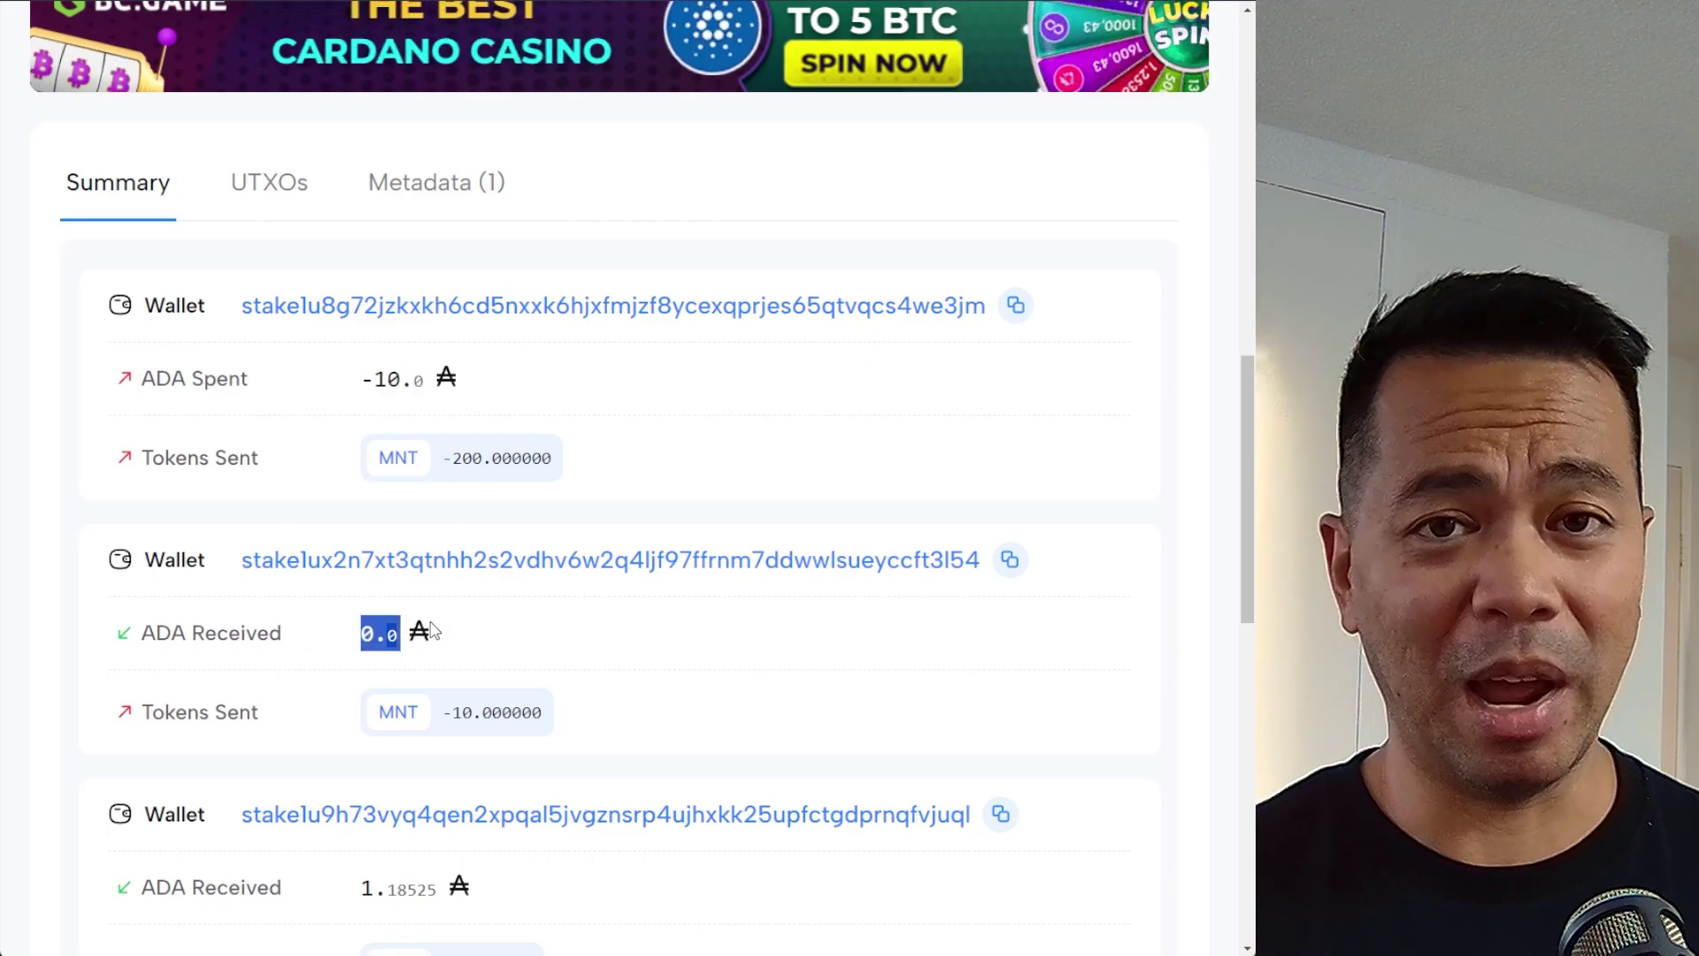
scroll(353, 653, down, 3)
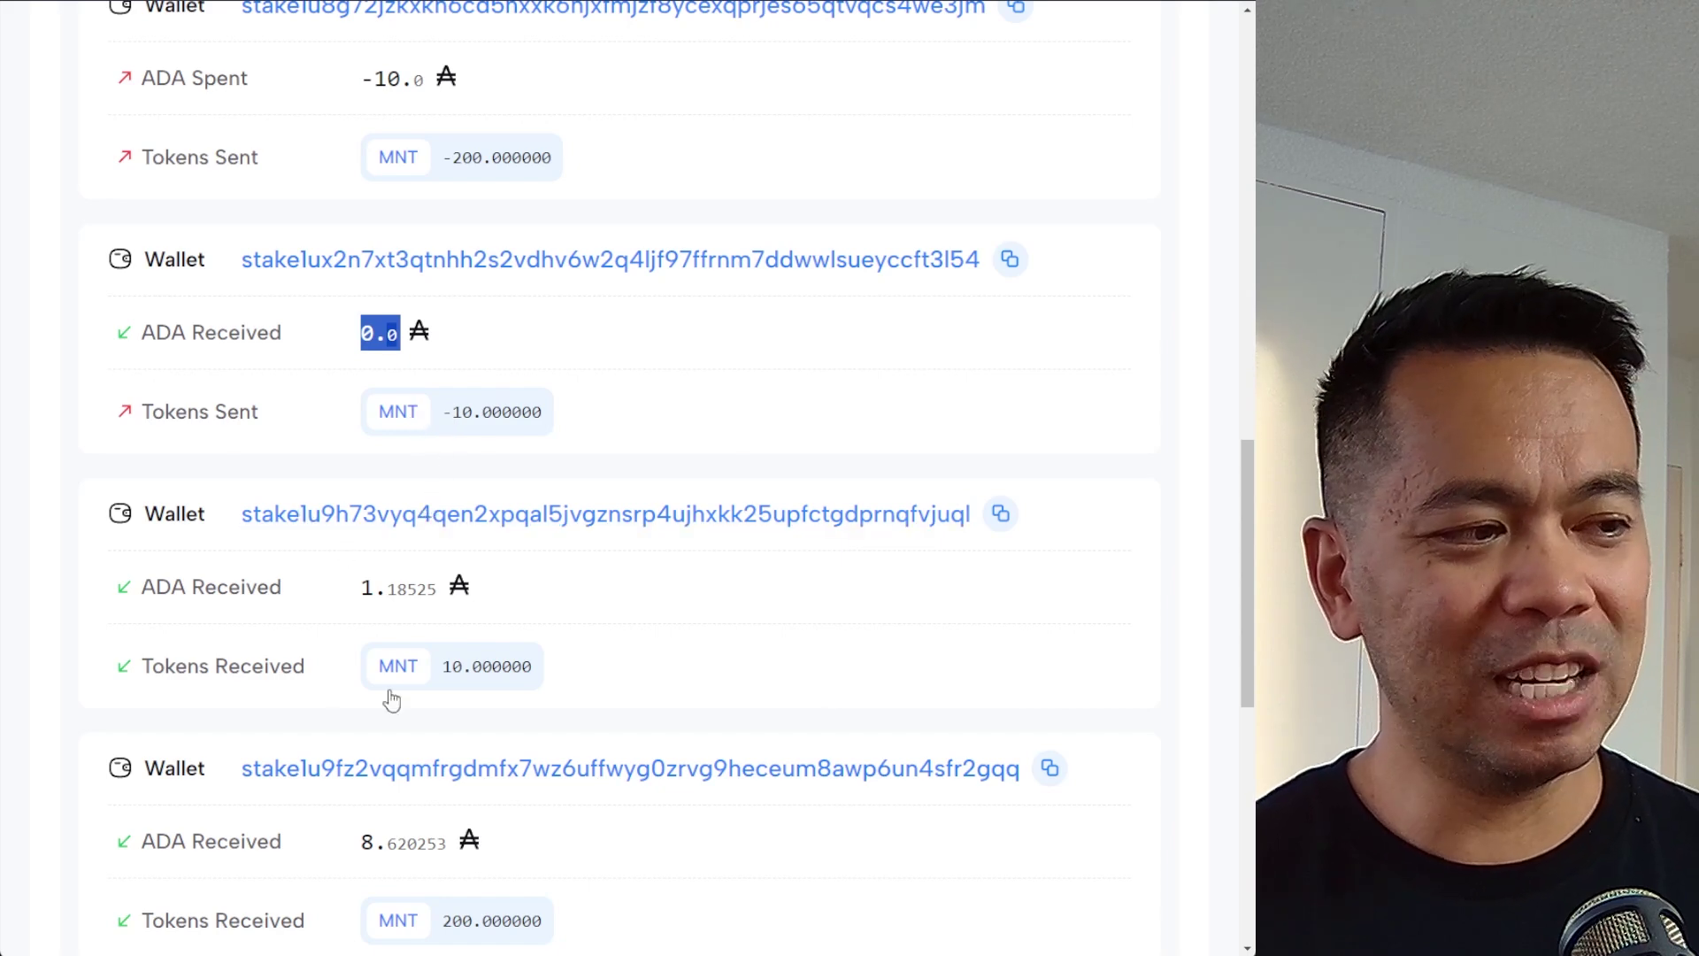
scroll(336, 770, down, 2)
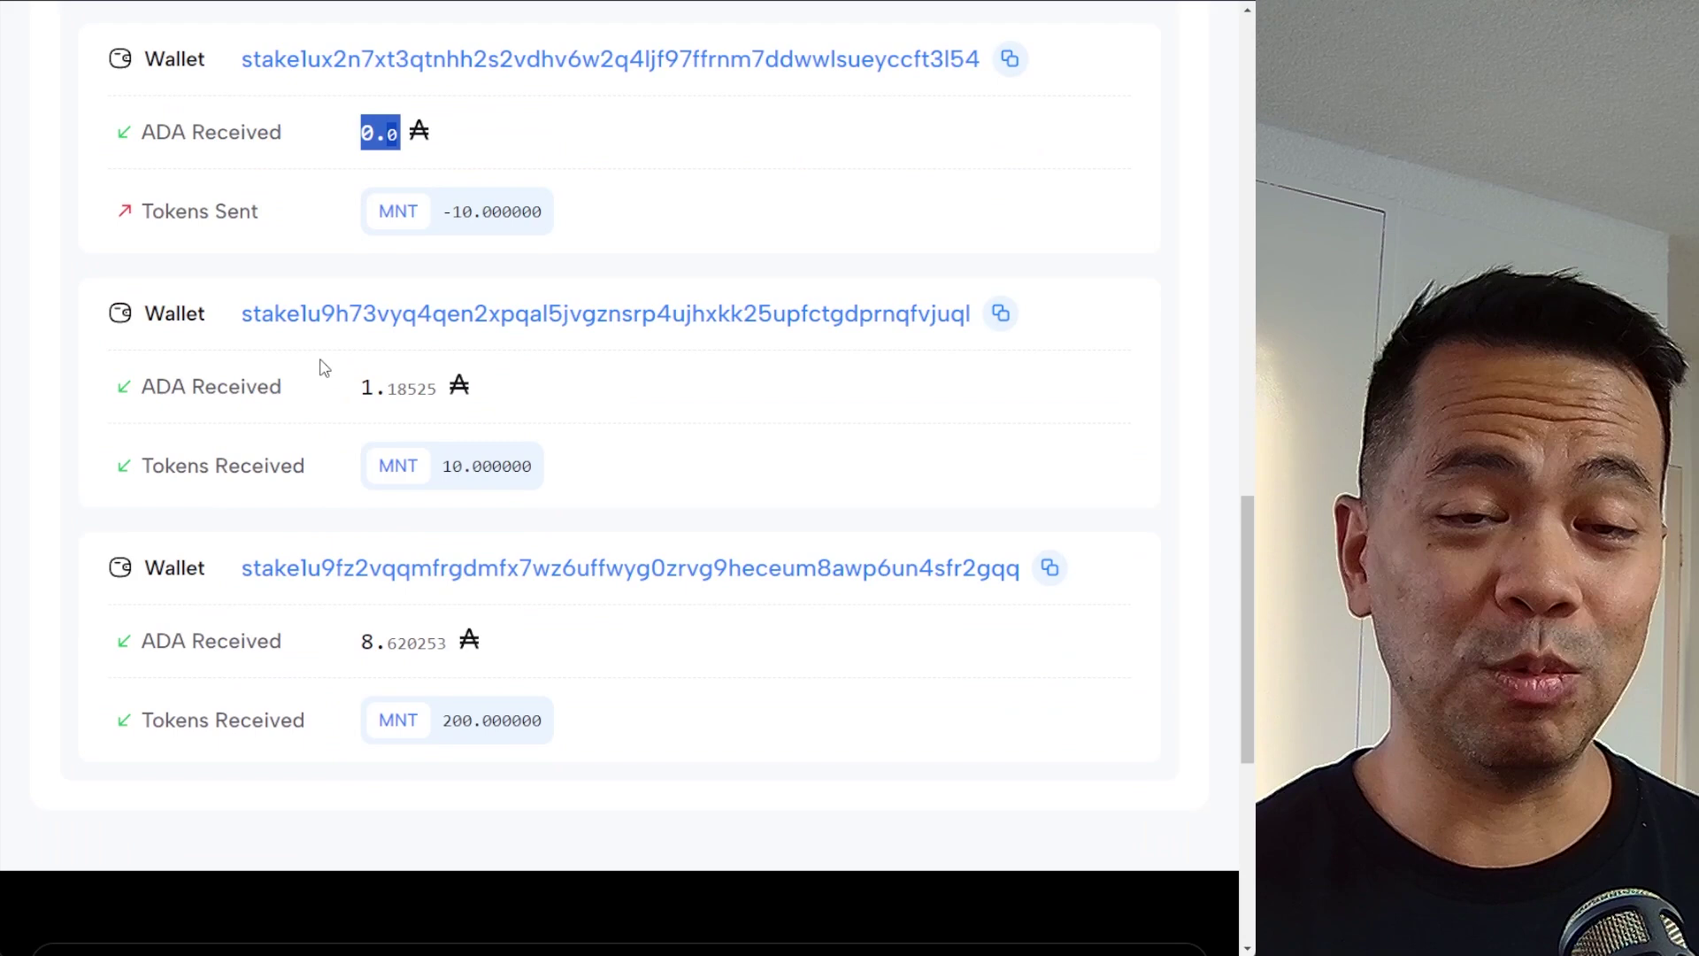
drag(361, 390, 403, 389)
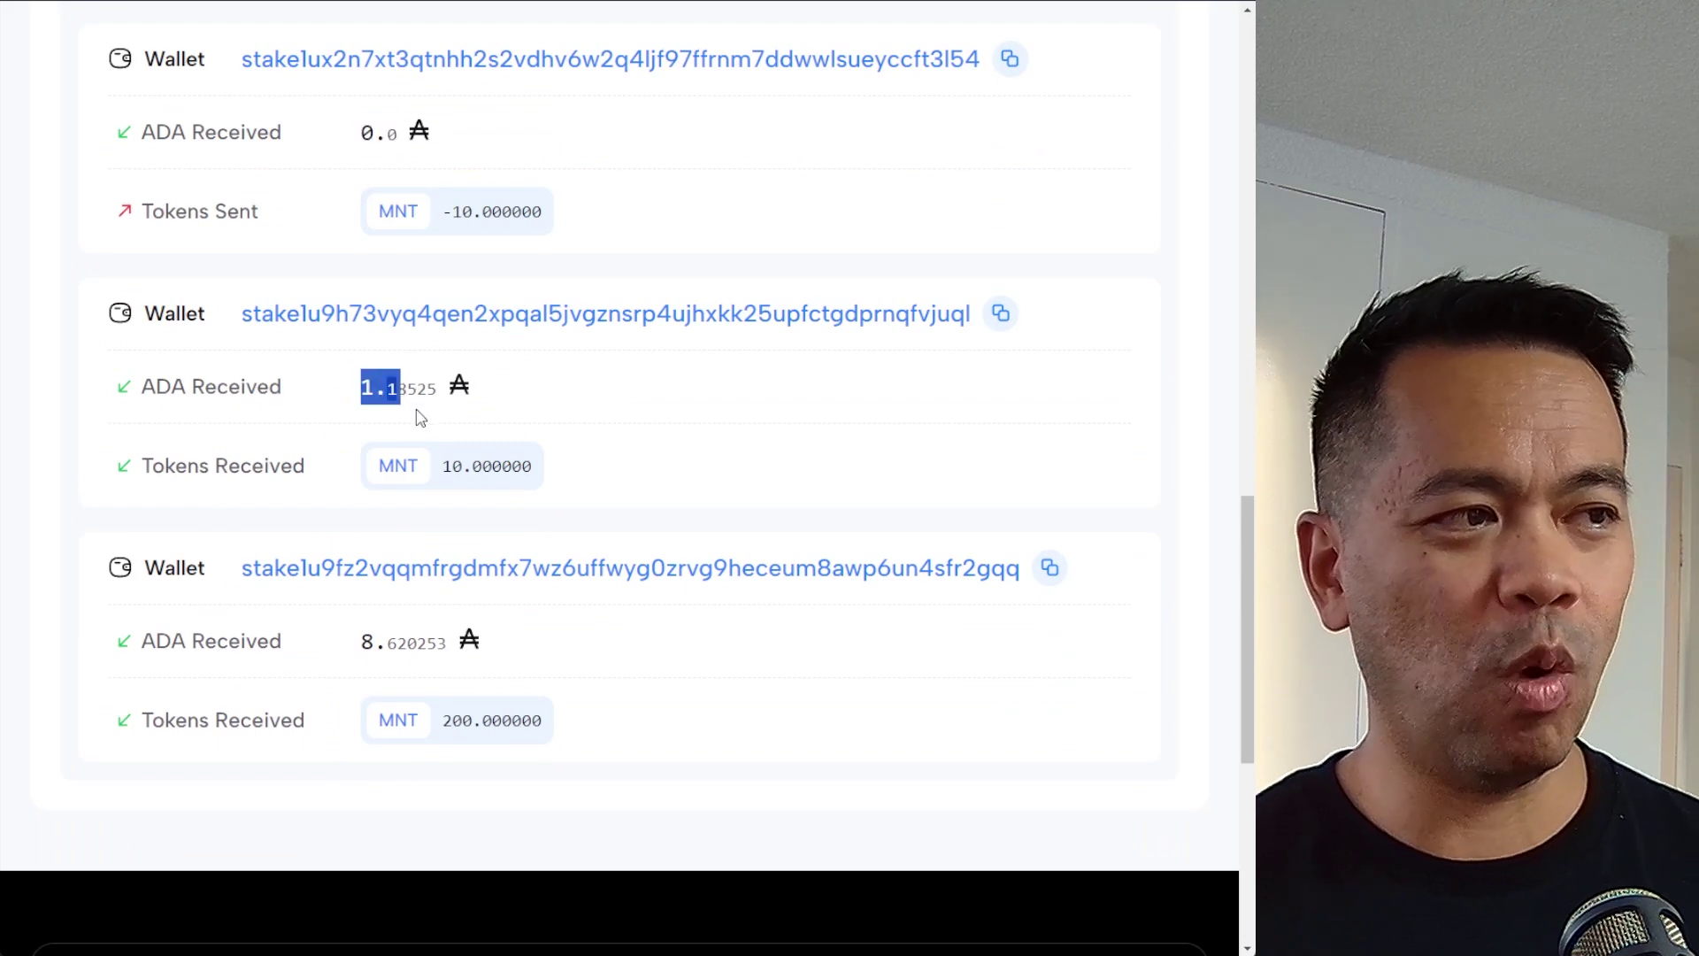
click(344, 390)
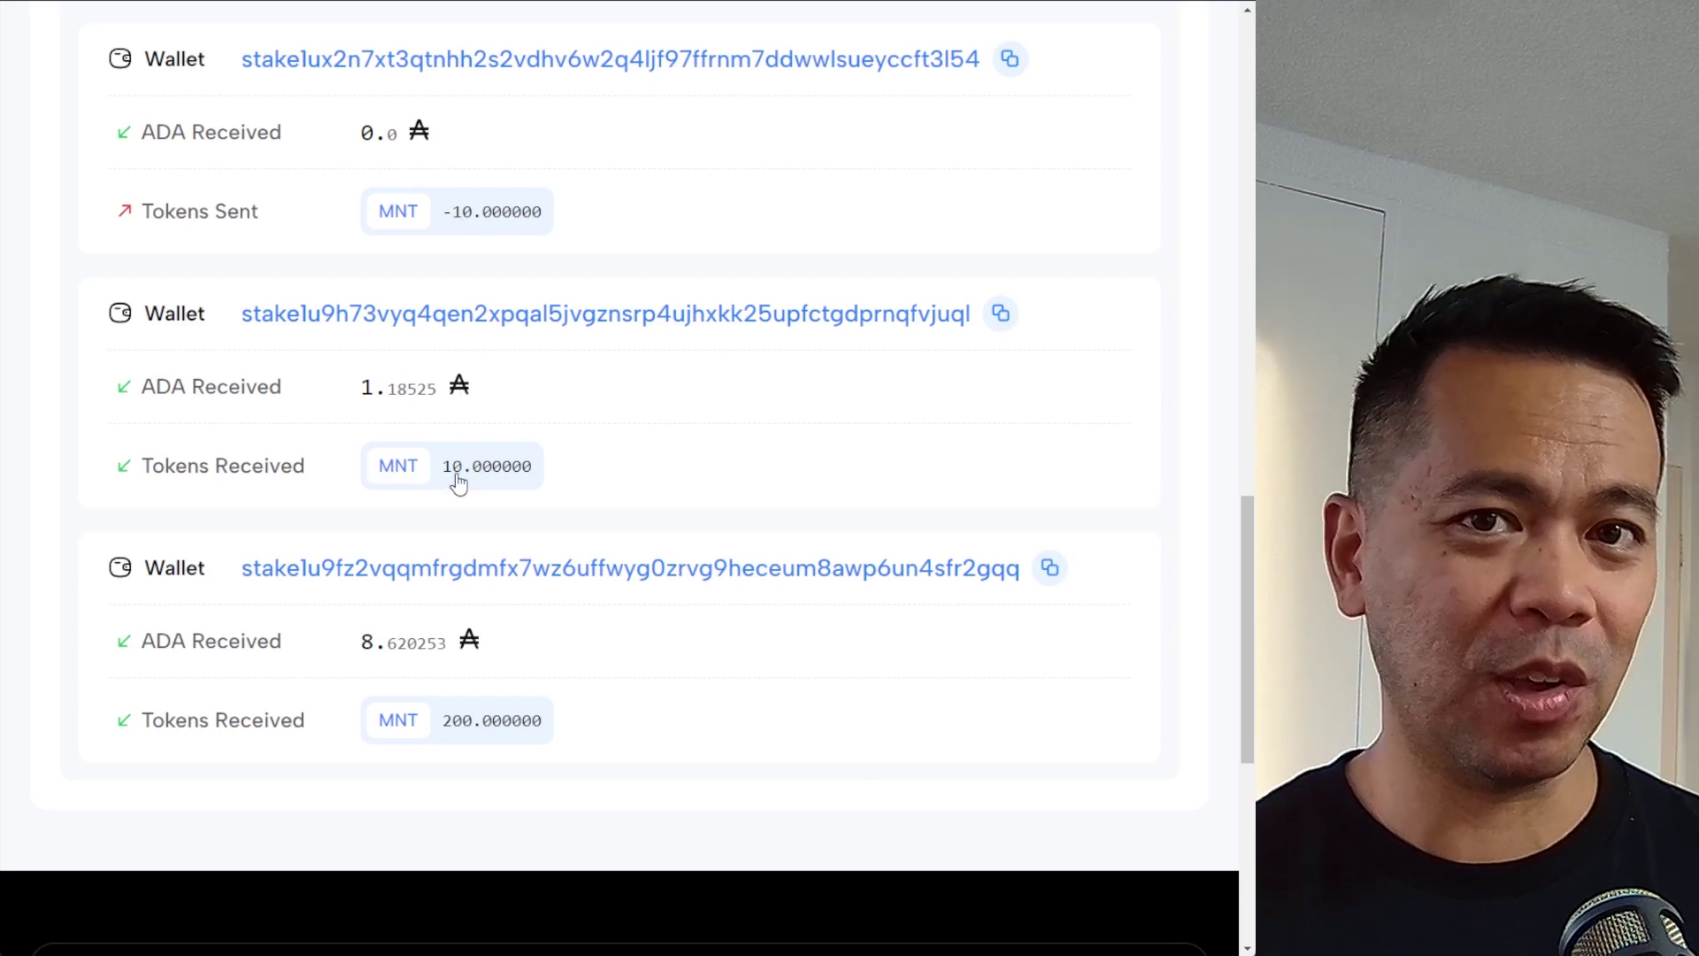
- Inspect the Cardanoscan summary amounts, including the 1.18525 ADA received
scroll(372, 364, up, 3)
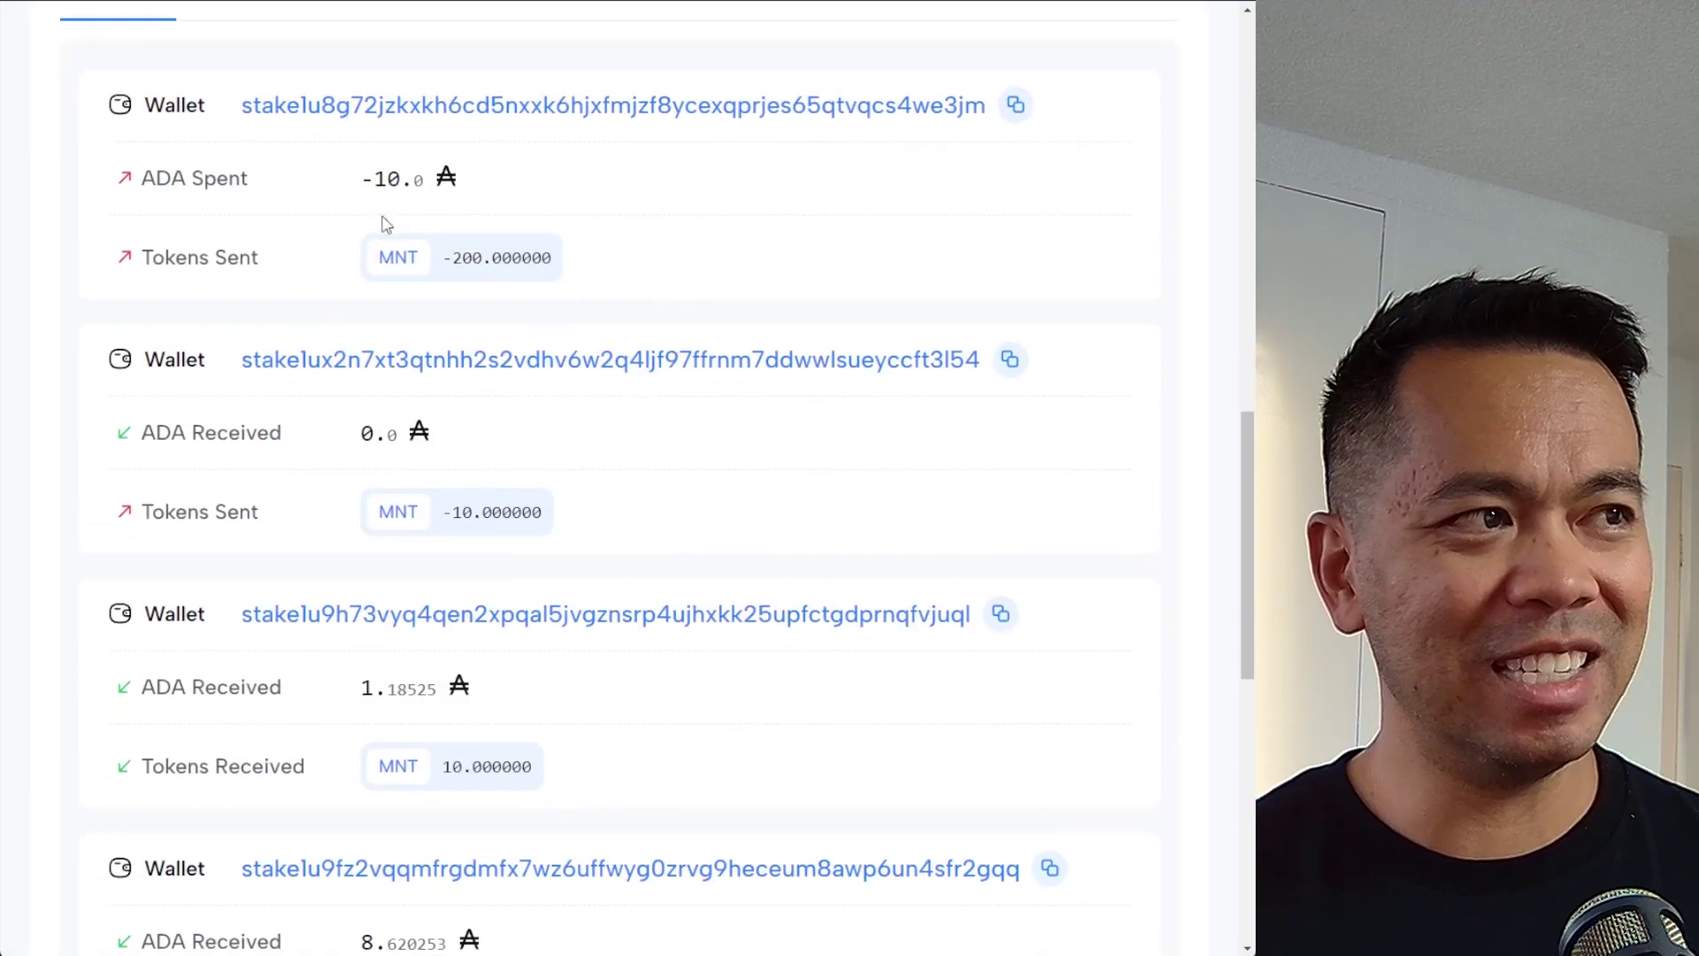
drag(185, 106, 531, 107)
scroll(486, 198, down, 1)
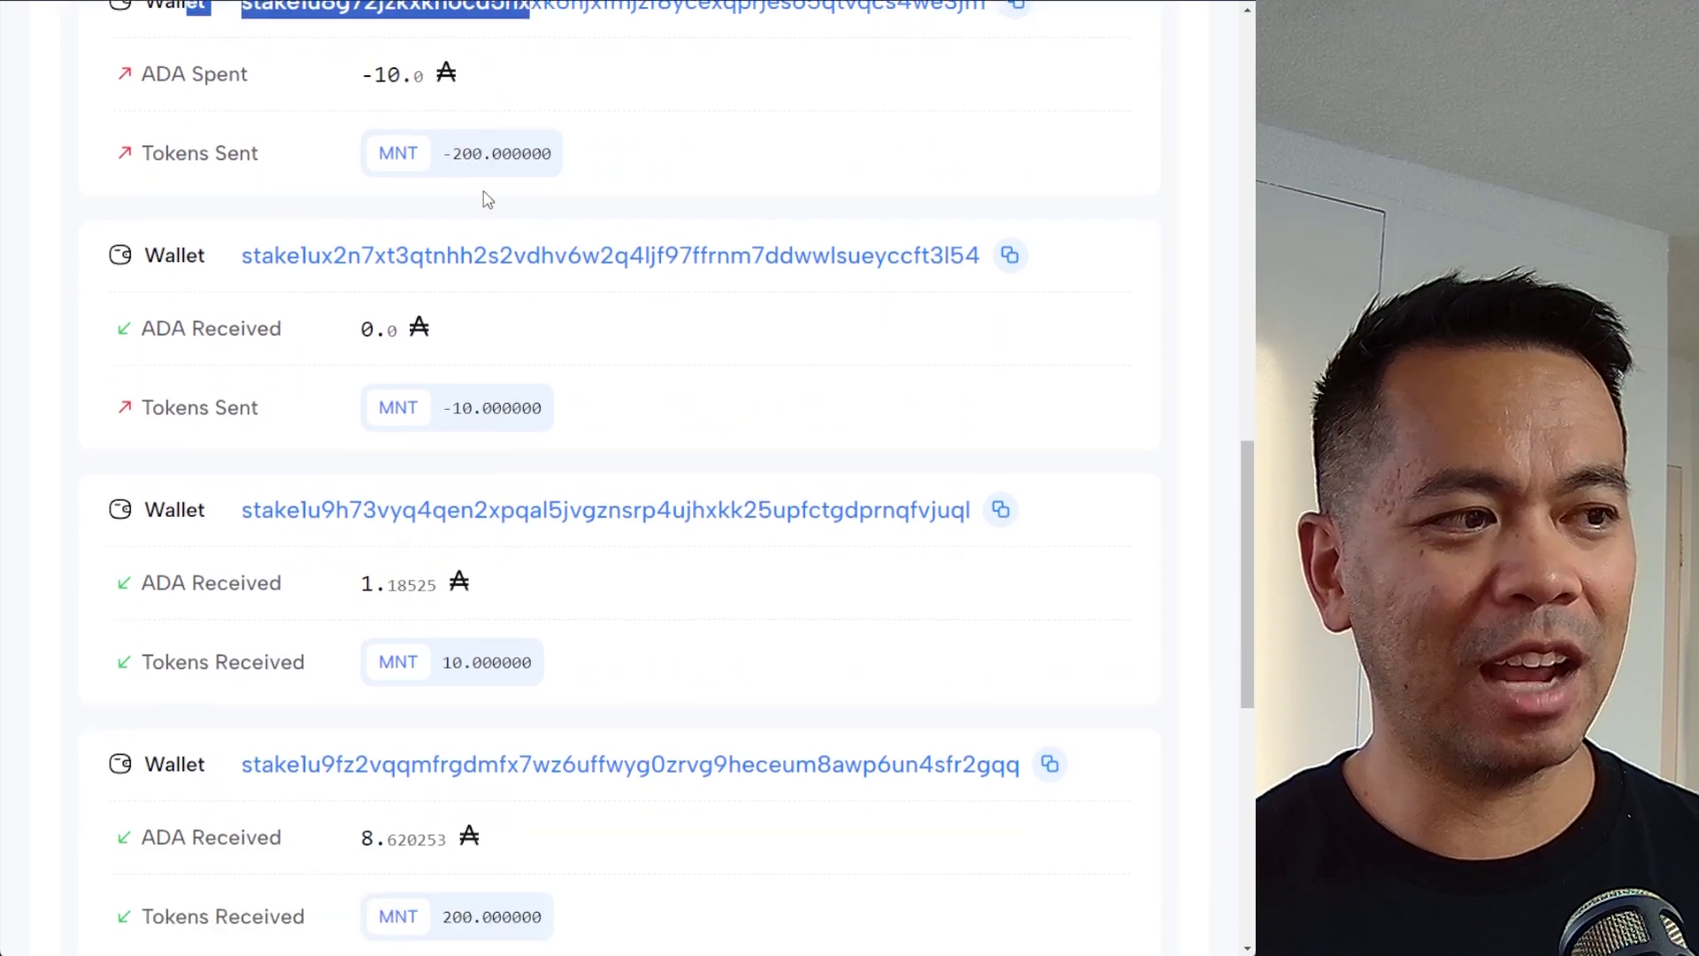
scroll(486, 198, down, 3)
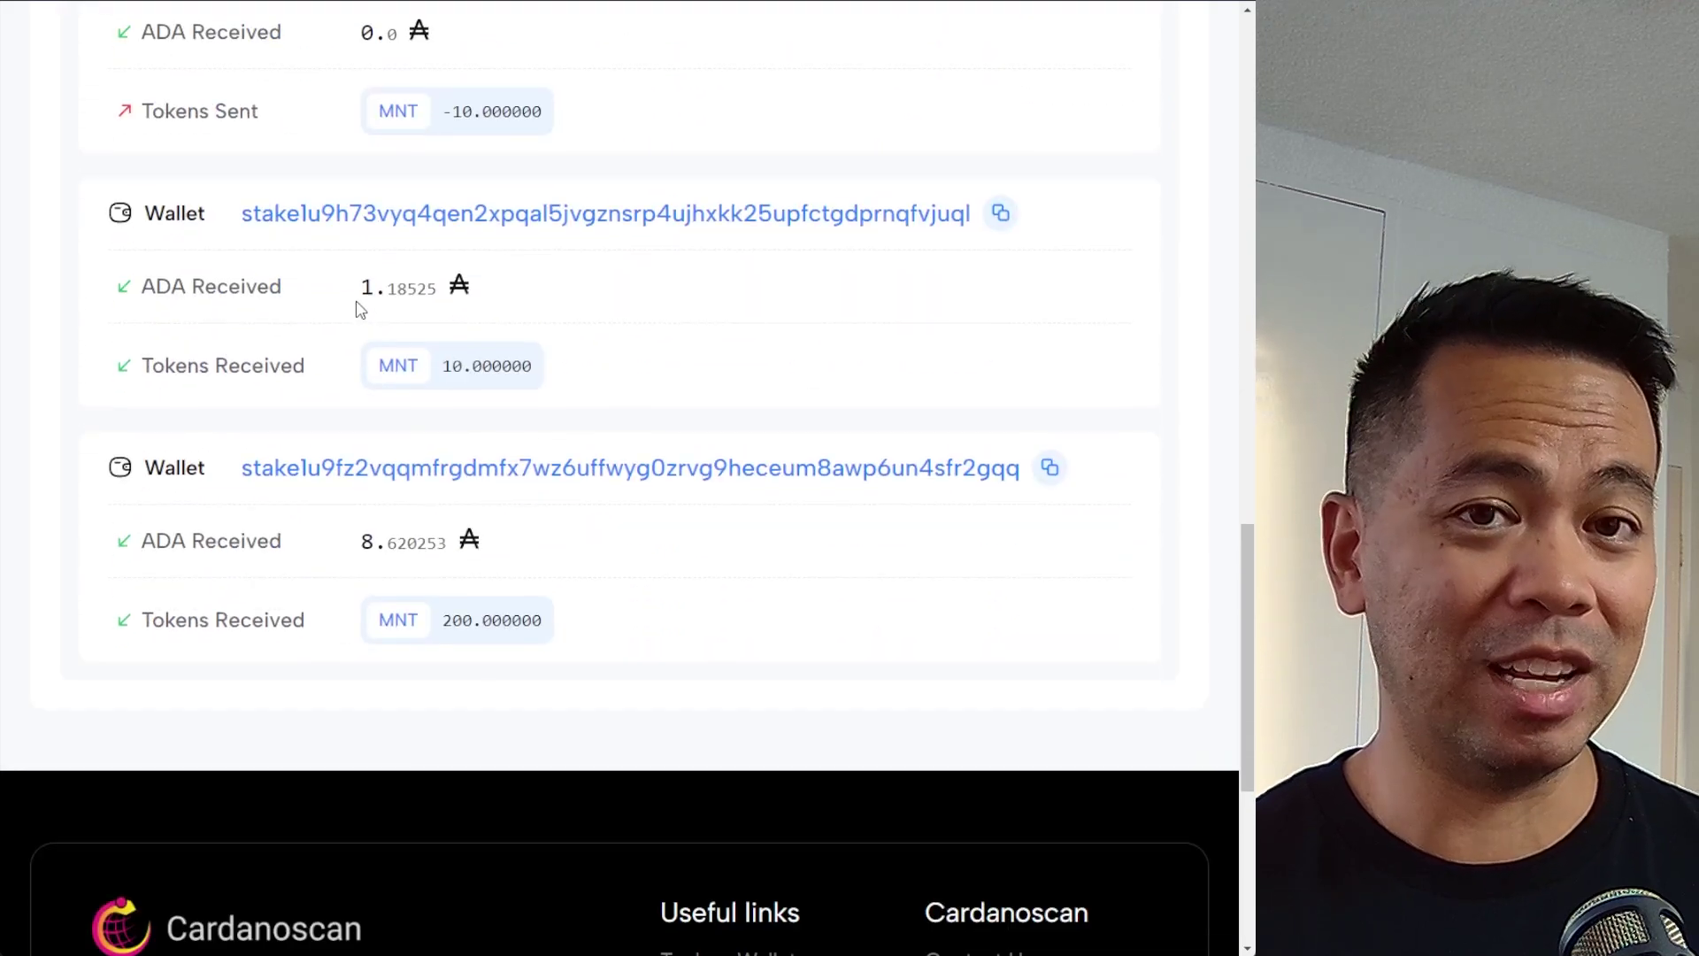
drag(363, 288, 396, 291)
click(386, 292)
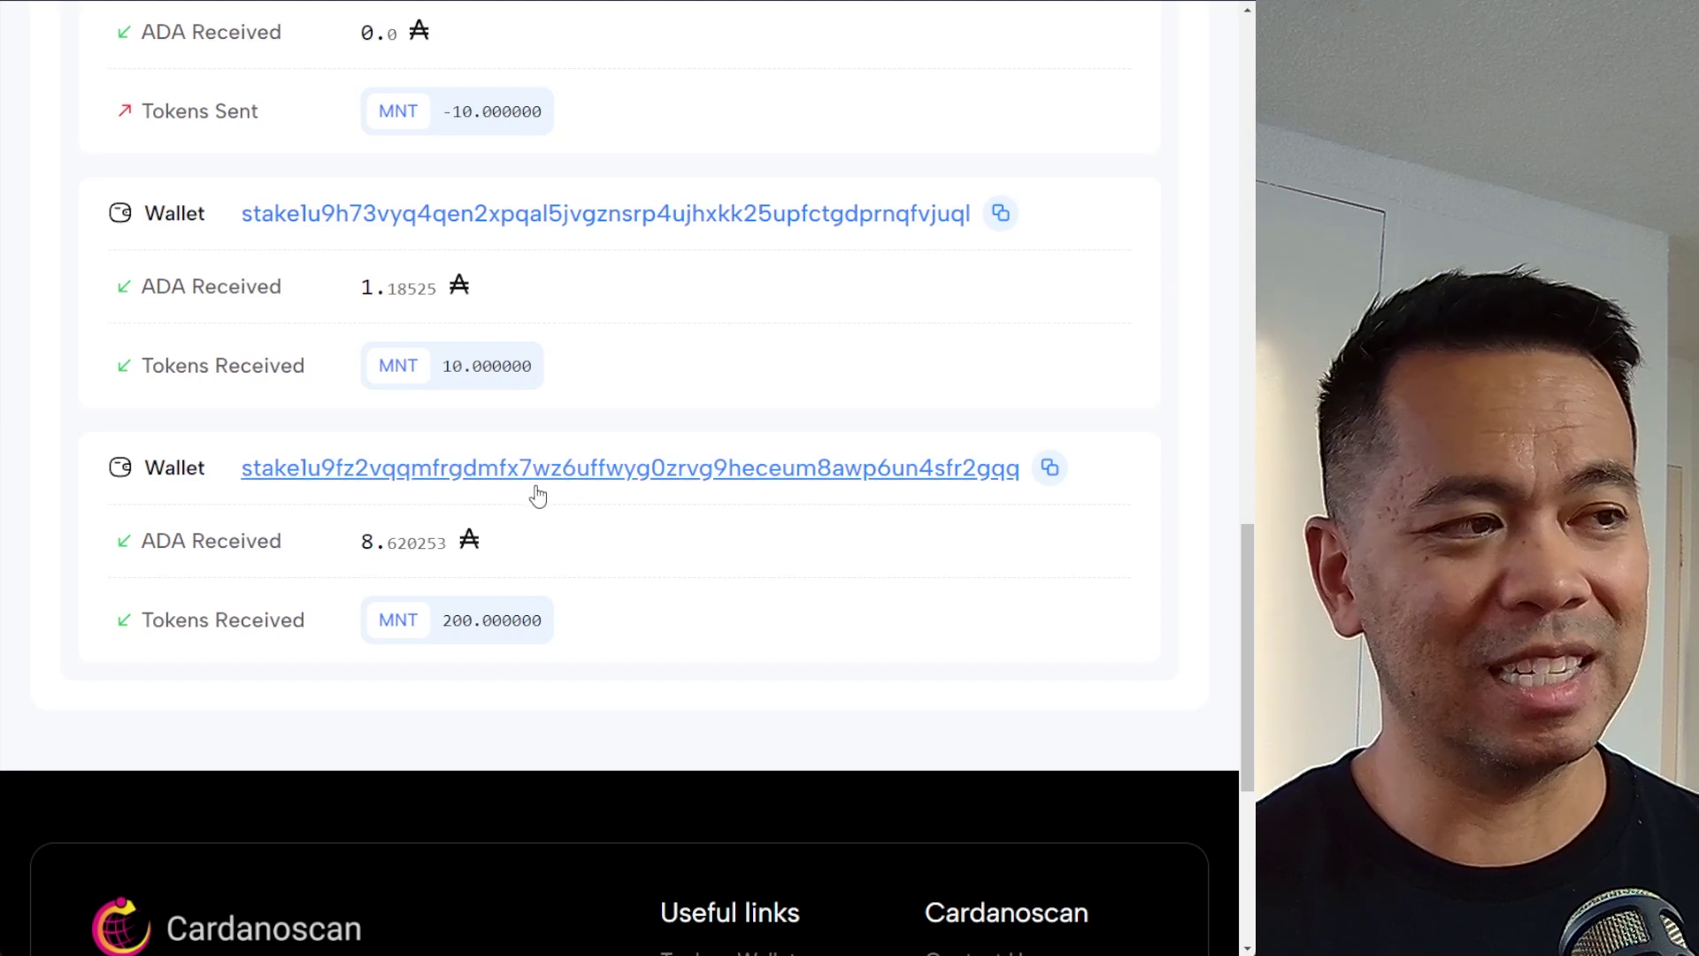
scroll(593, 306, up, 1)
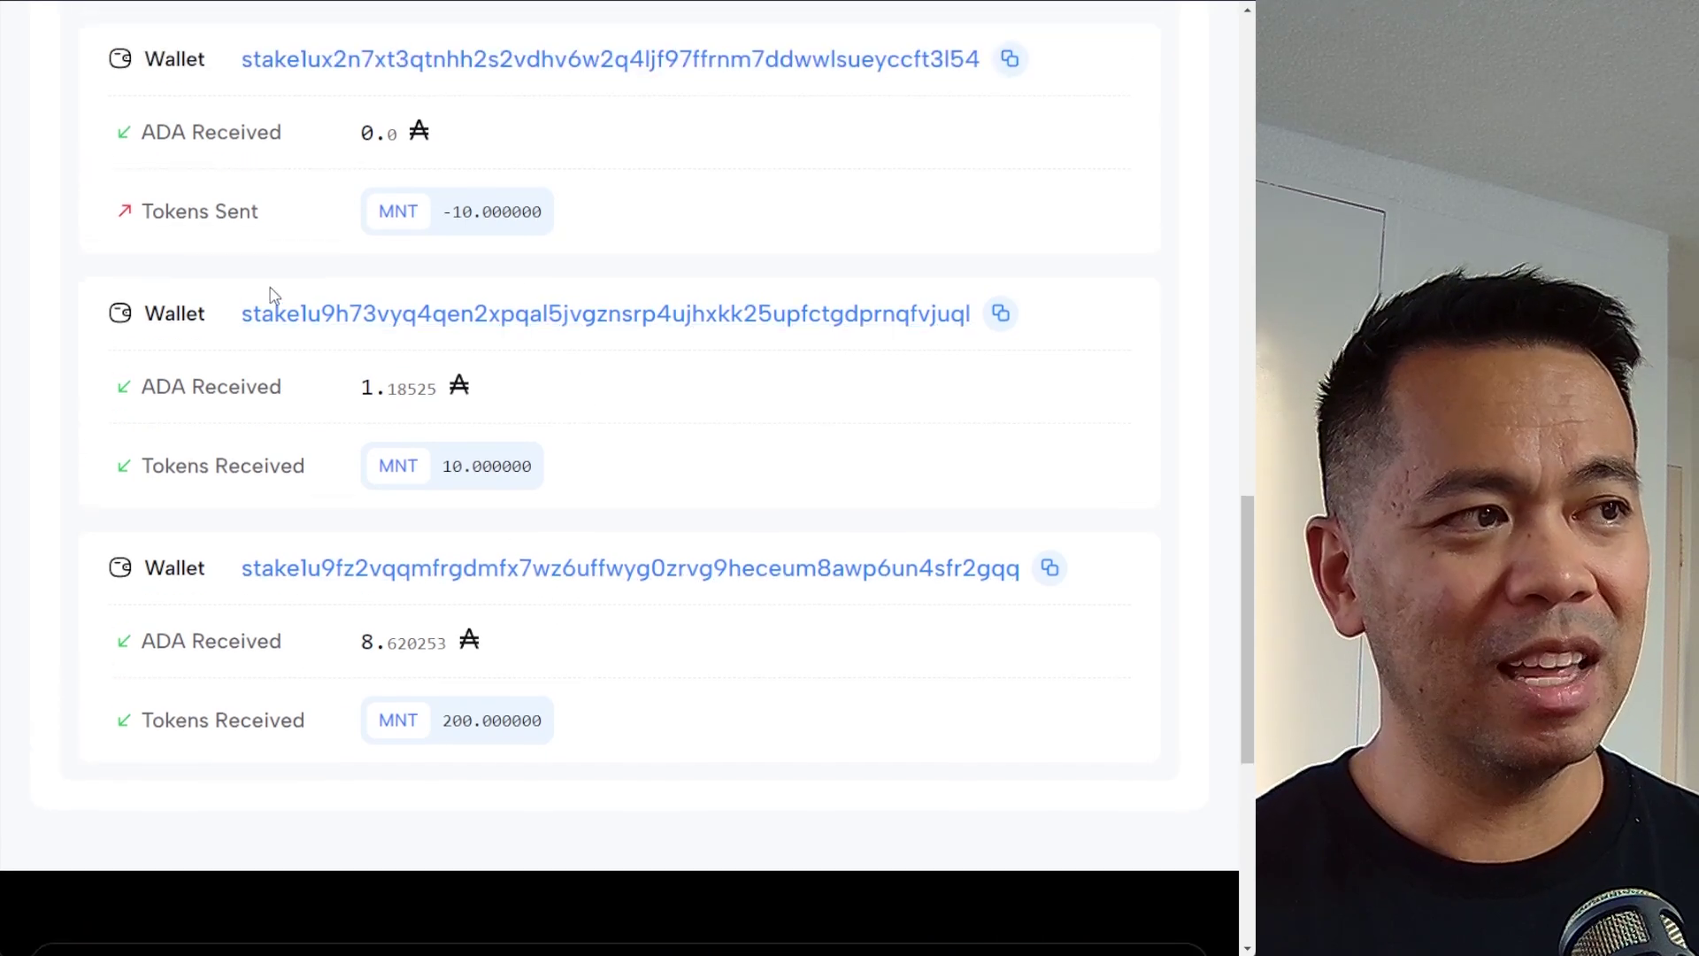
drag(199, 314, 906, 670)
click(888, 682)
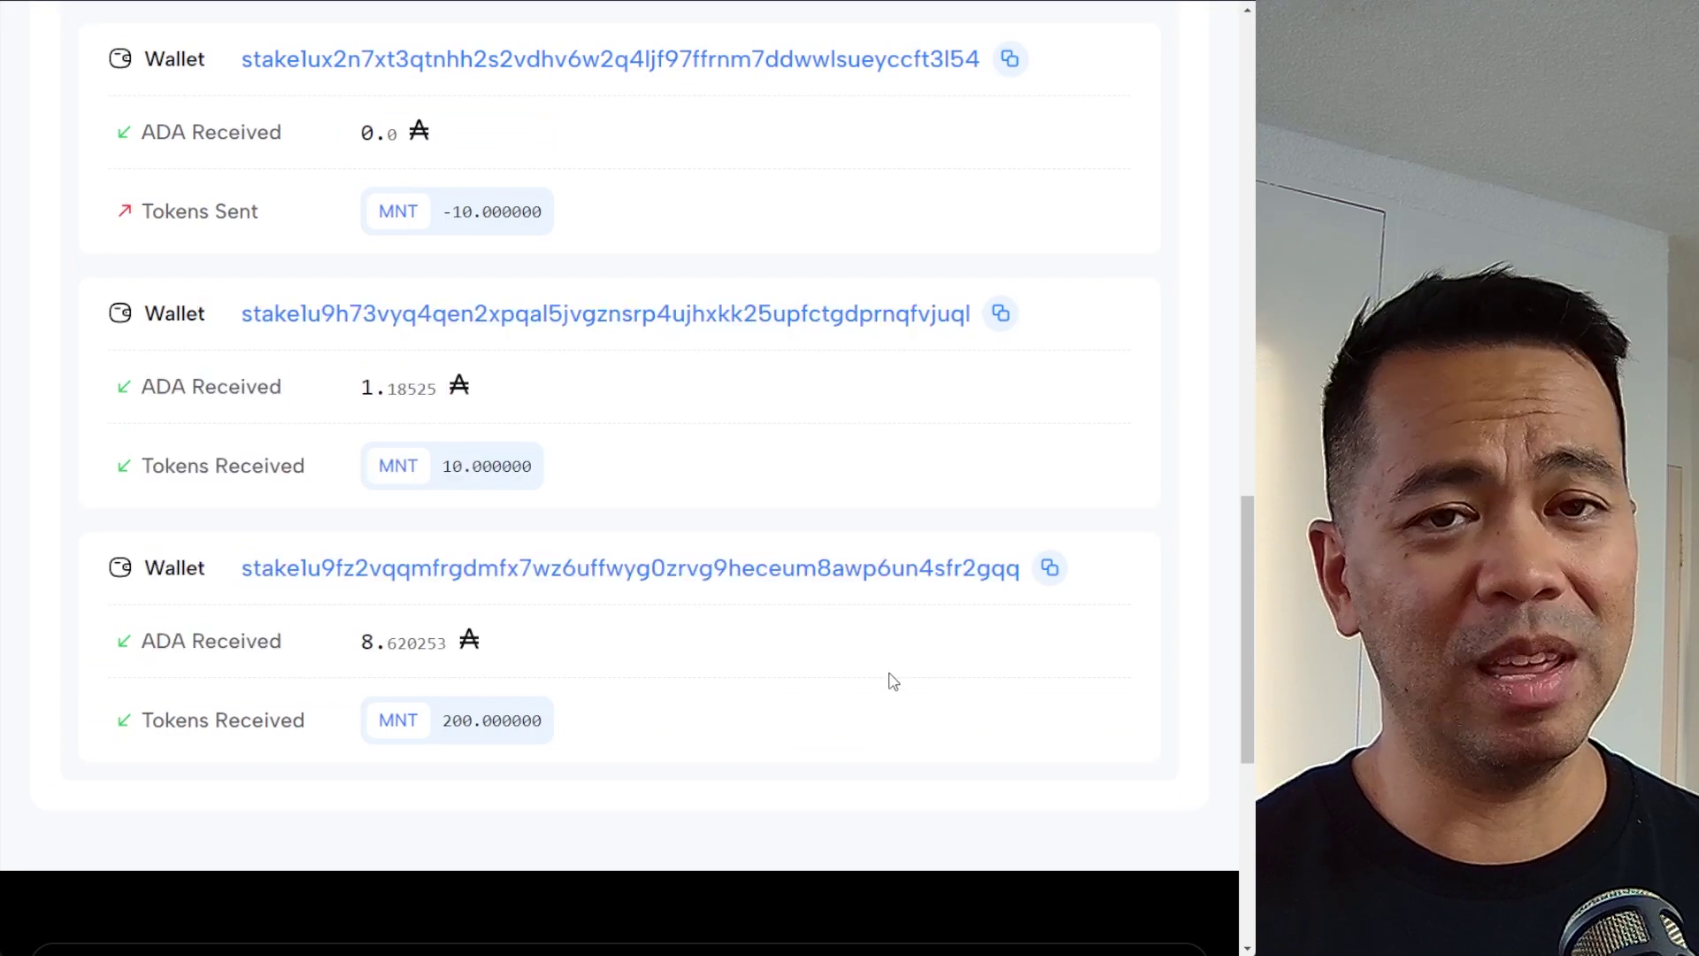
- Check the first and second wallets' addresses and Tokens Sent rows
scroll(876, 660, up, 4)
drag(200, 205, 664, 333)
click(669, 325)
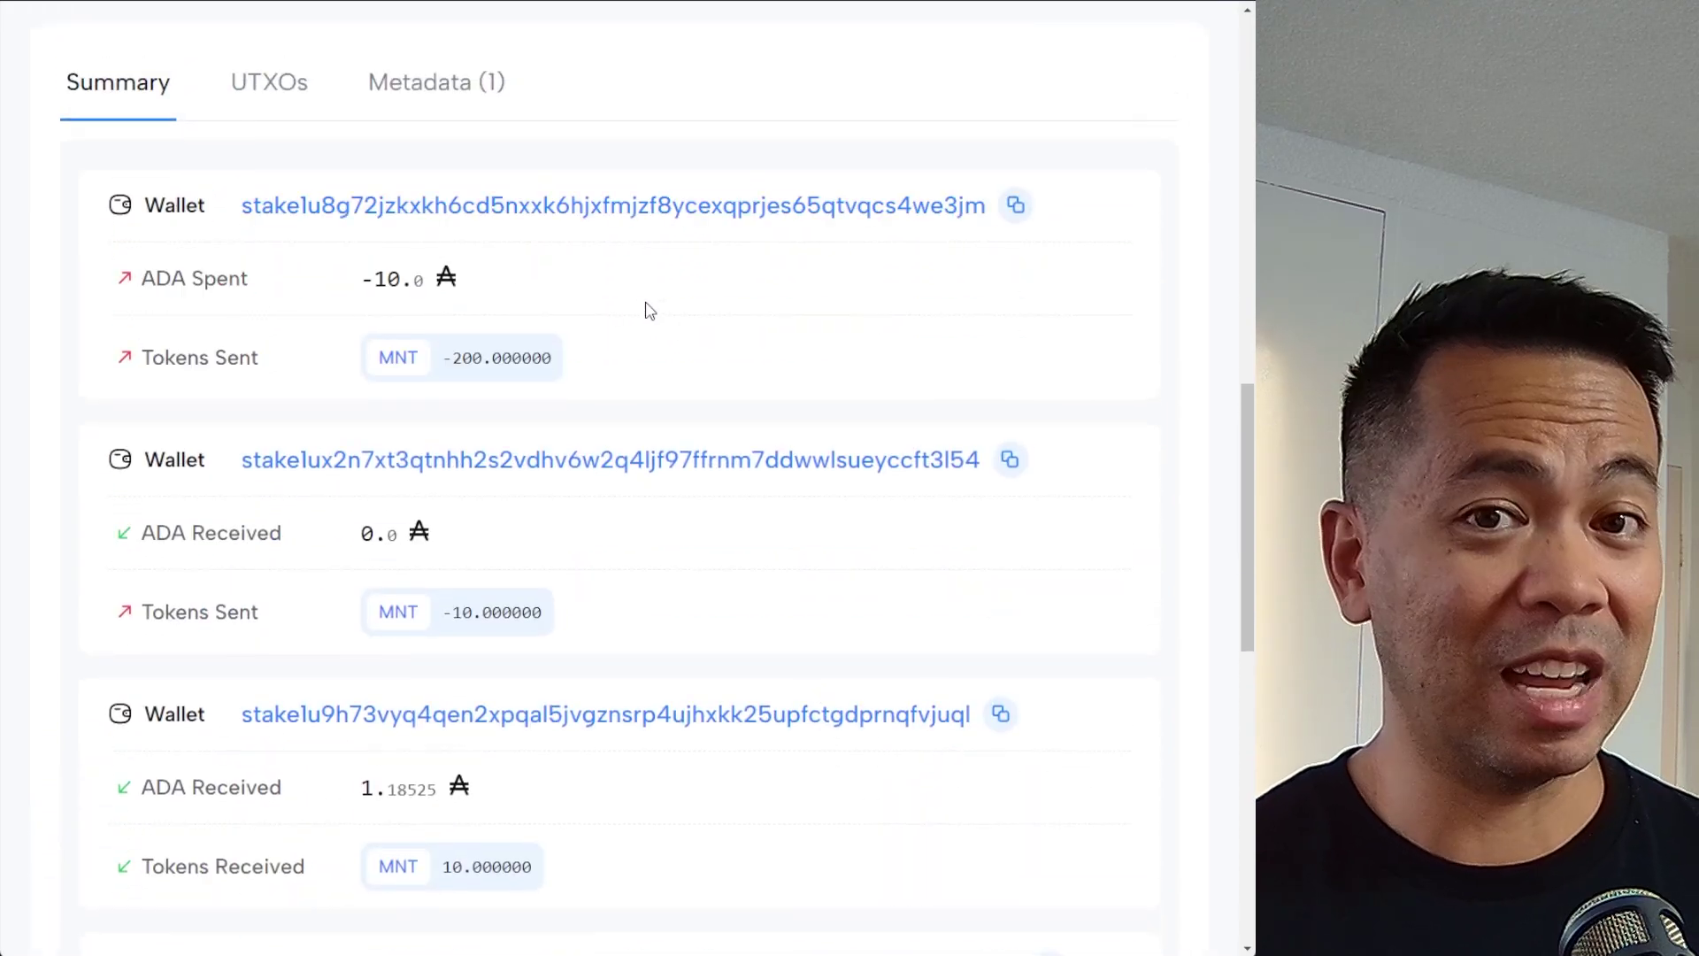
scroll(650, 311, down, 1)
drag(232, 361, 645, 509)
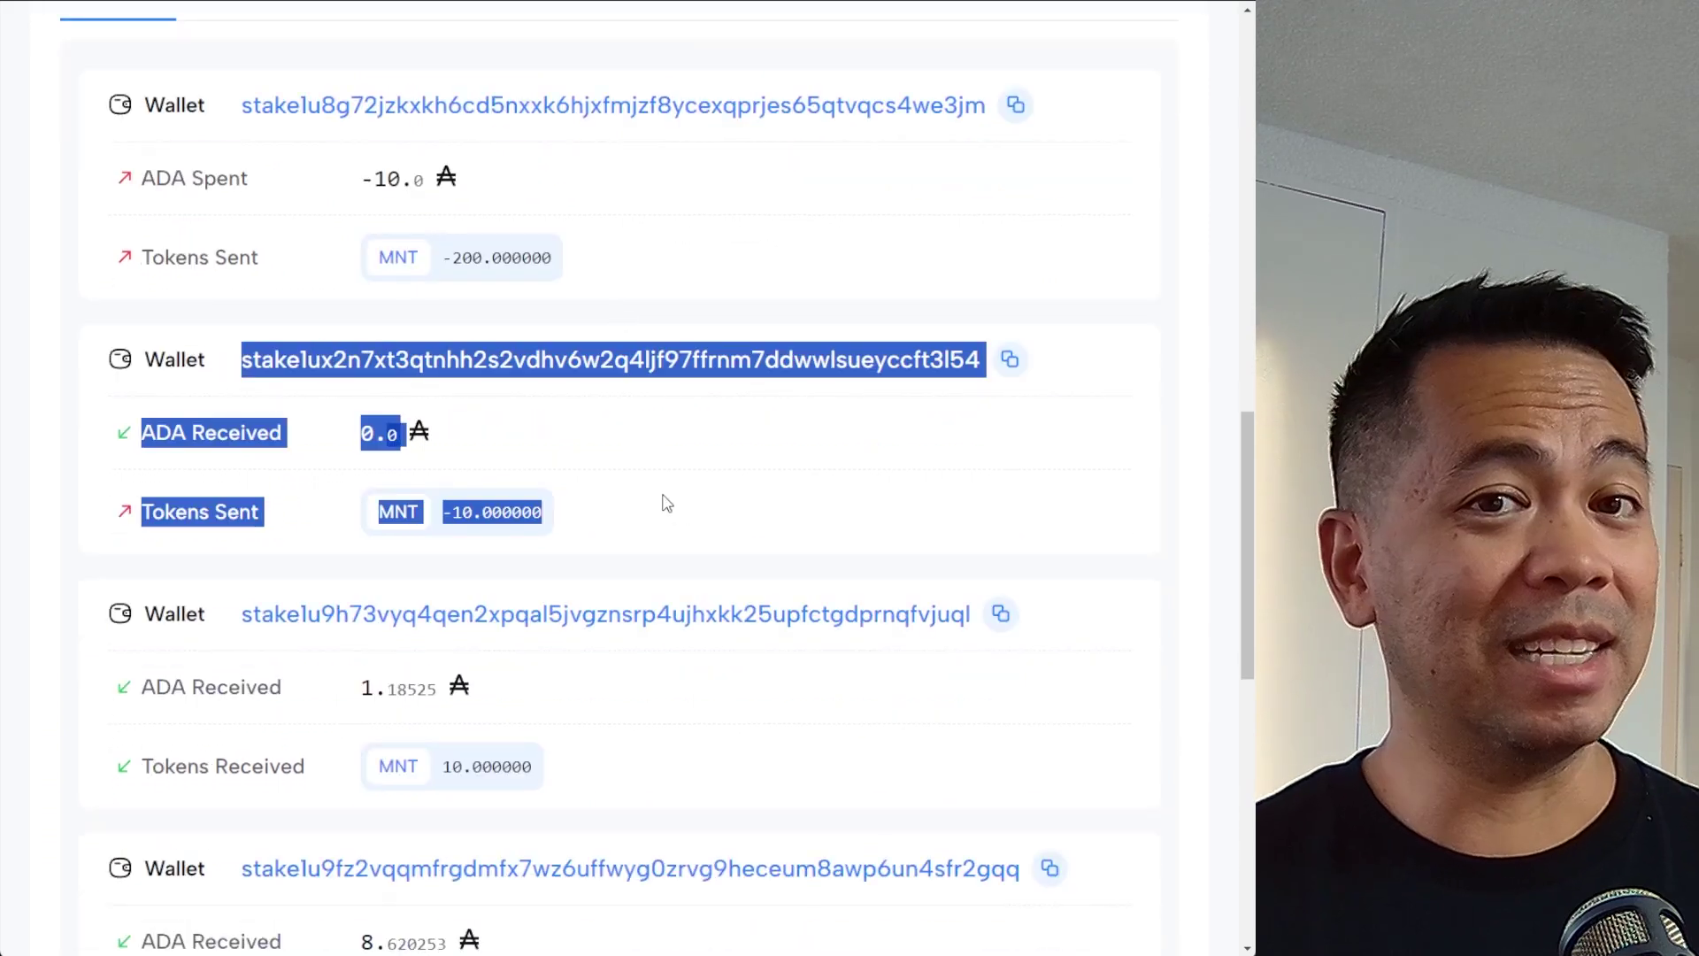
click(667, 502)
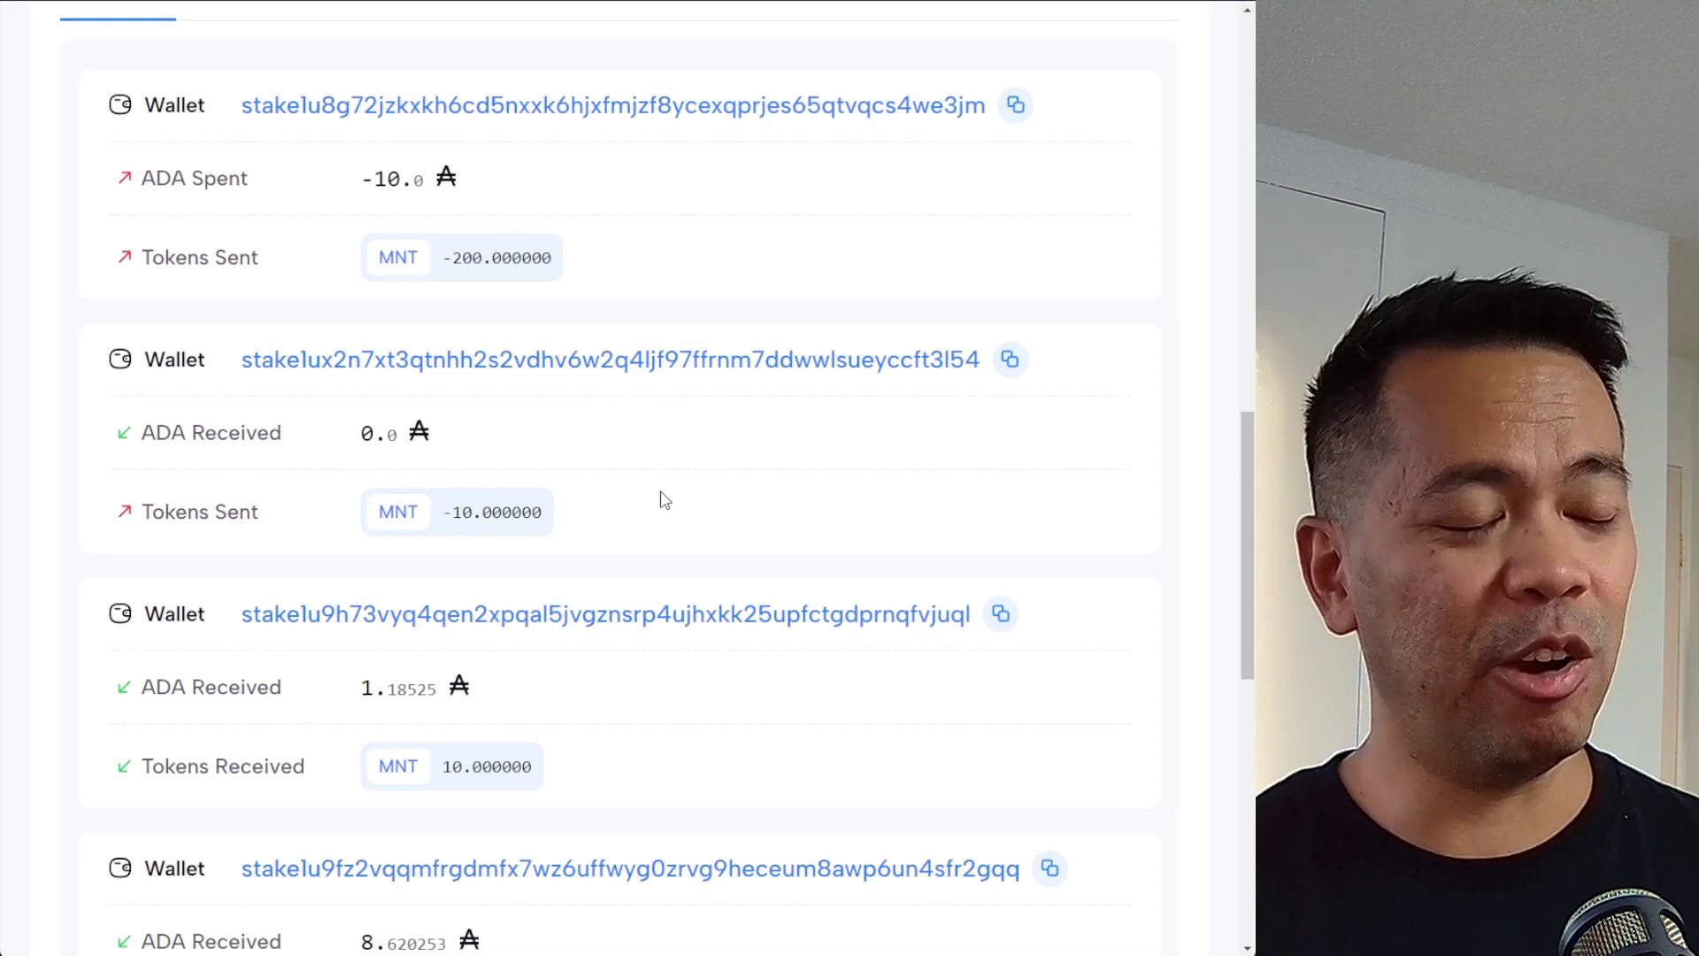
scroll(641, 496, down, 1)
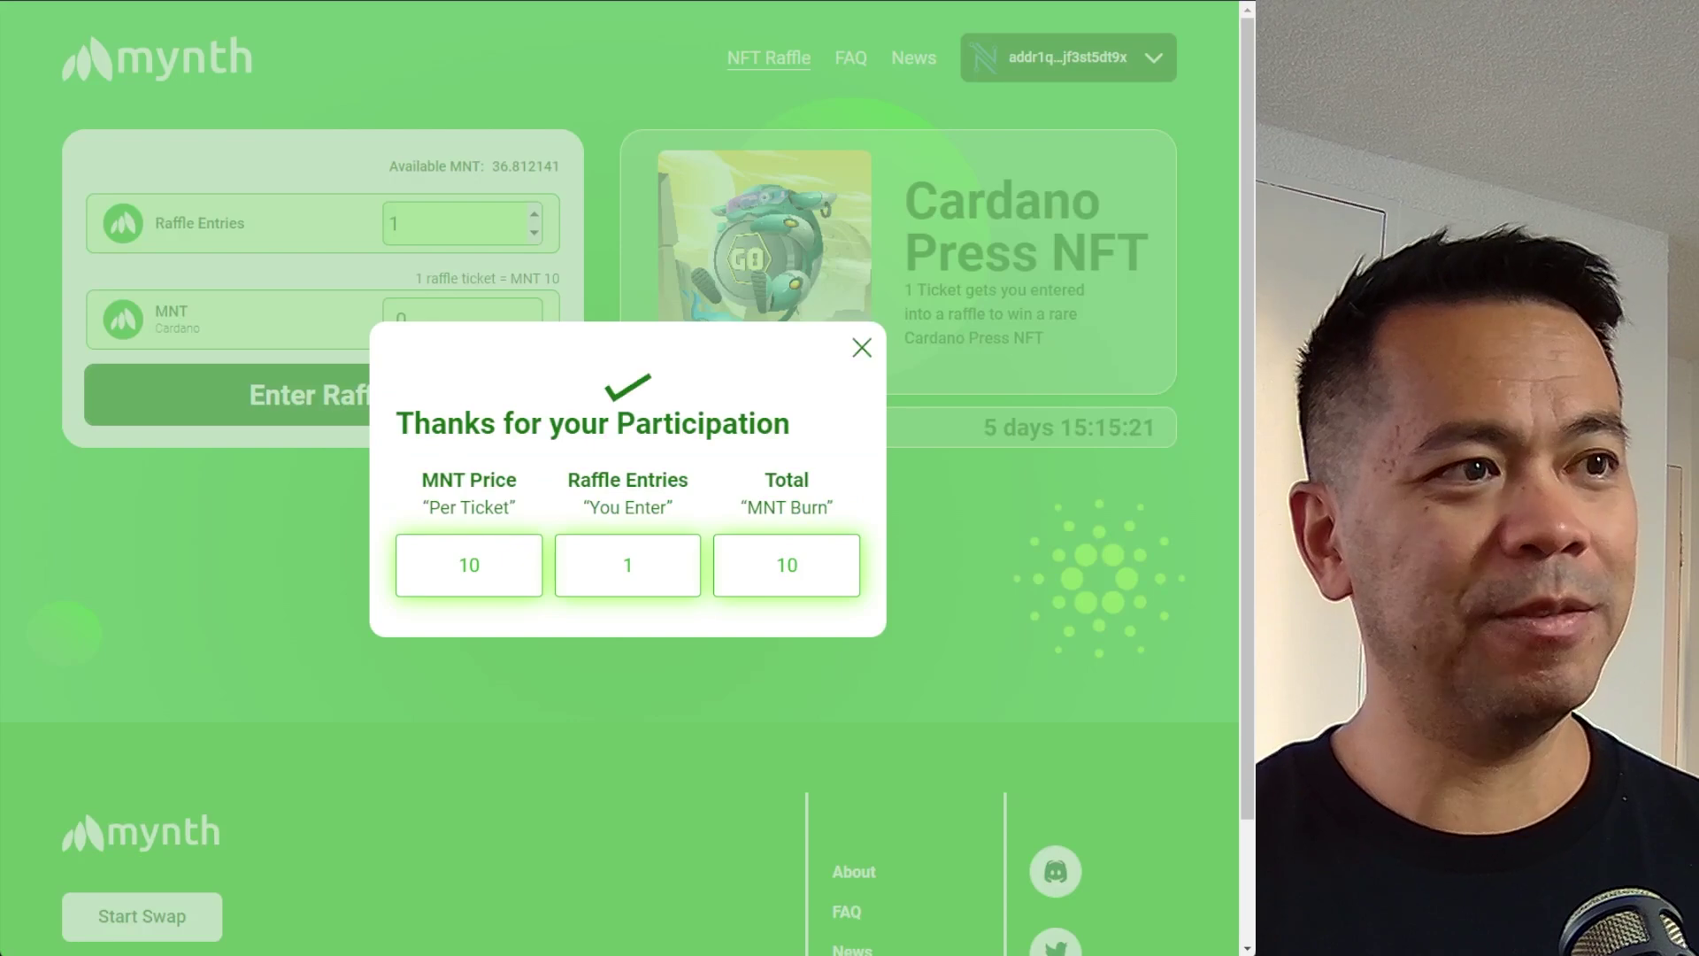
- Dismiss the Thanks for your Participation dialog to return to the raffle entry form
click(862, 348)
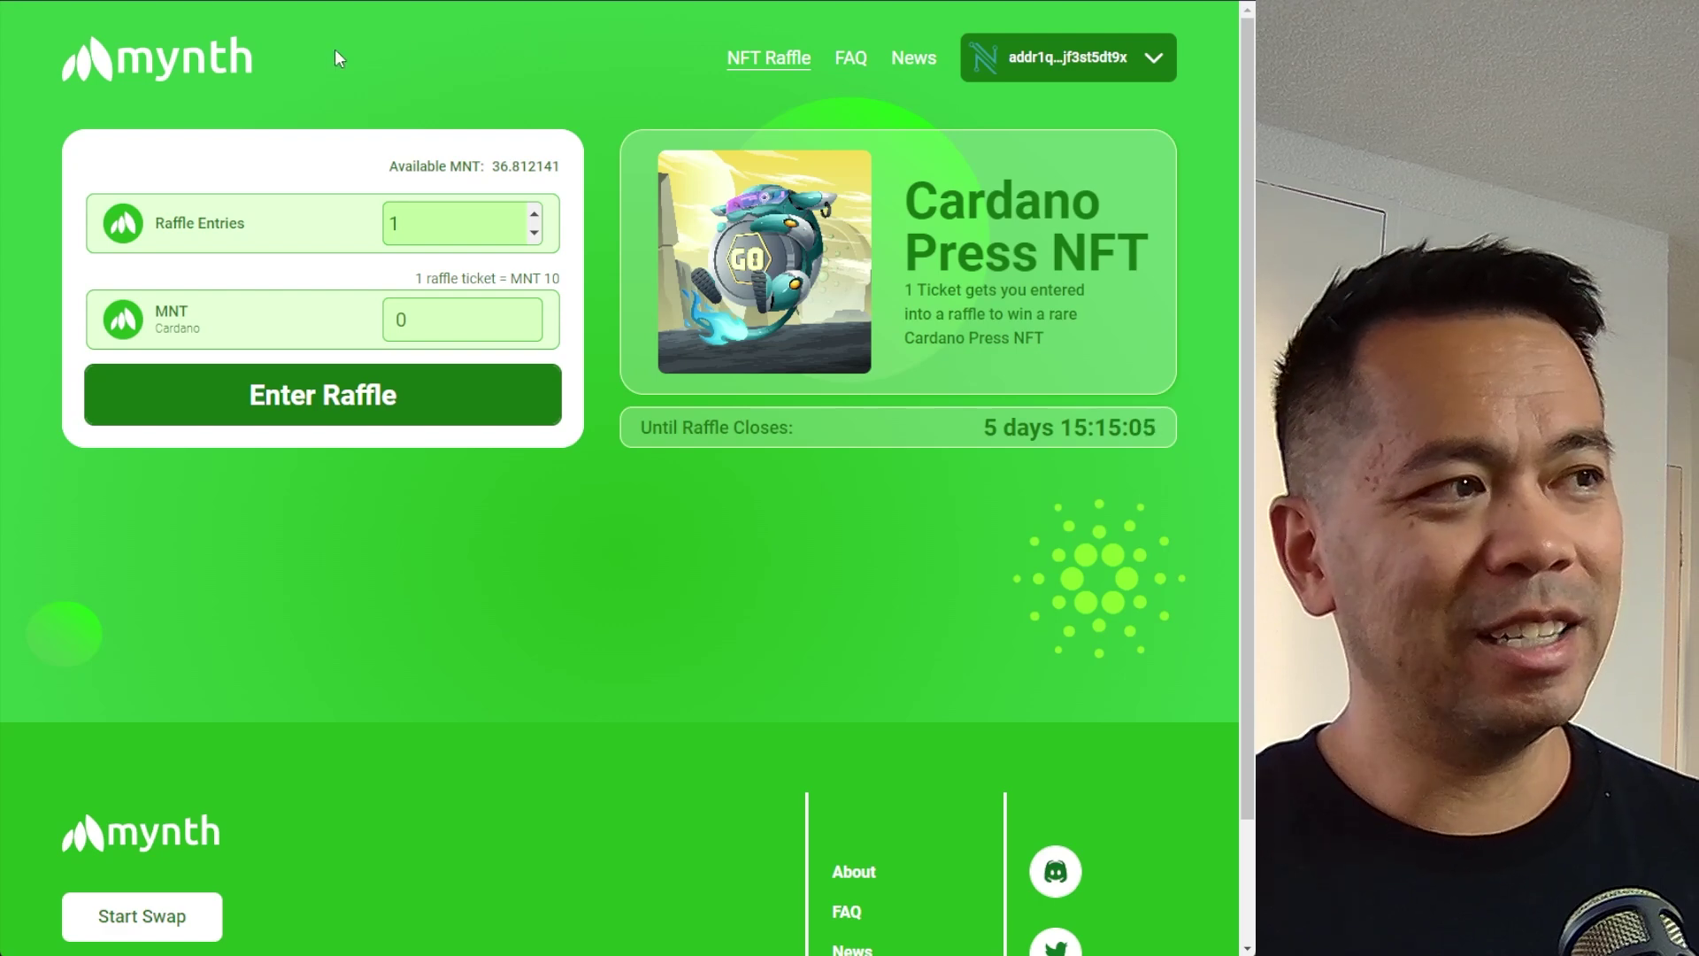
click(389, 390)
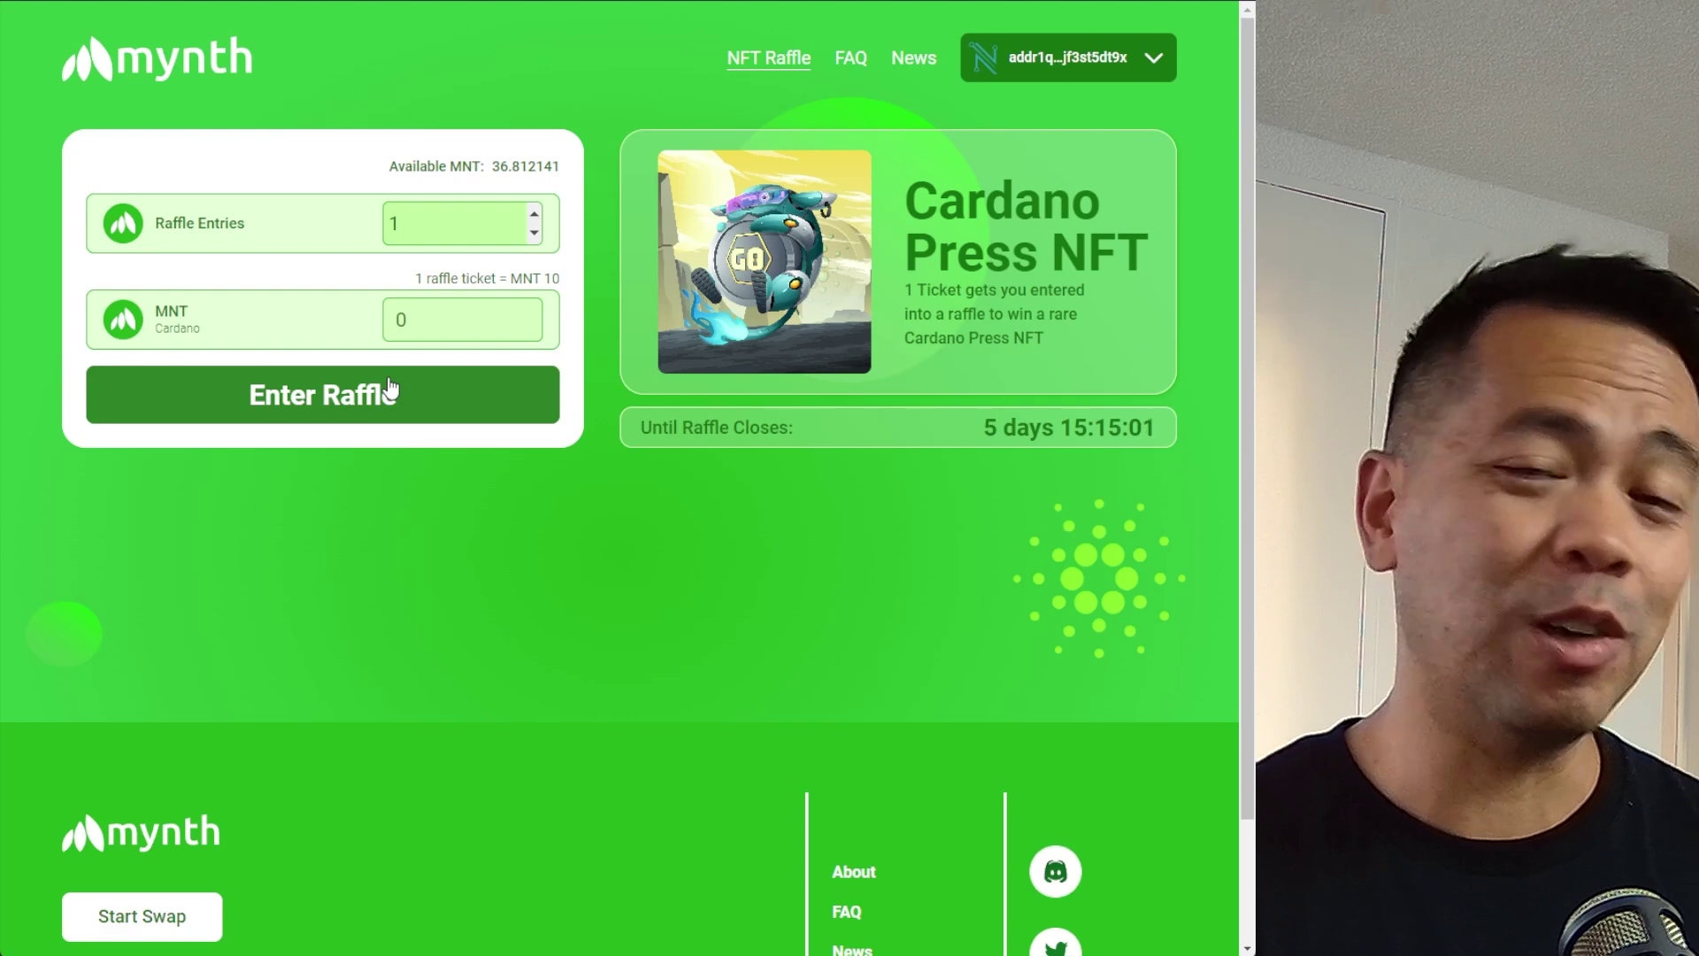